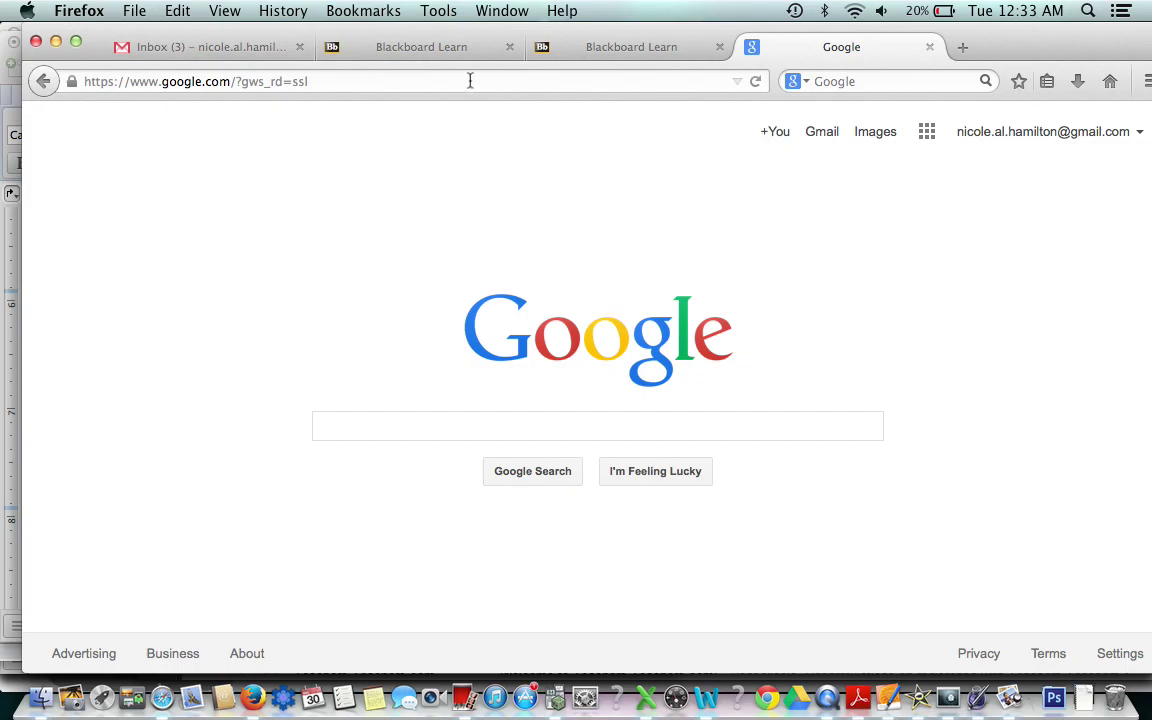
Step: Go to drive.google.com and create a new blank Google Form
left_click(470, 80)
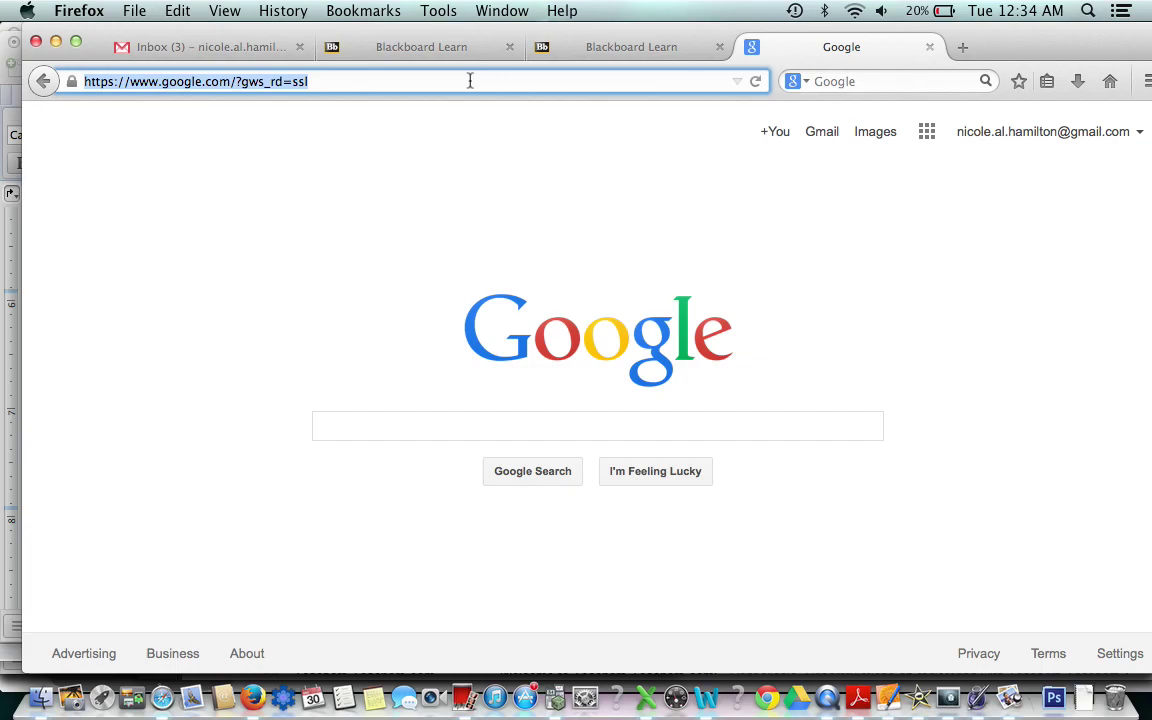
type("drive.google.com/")
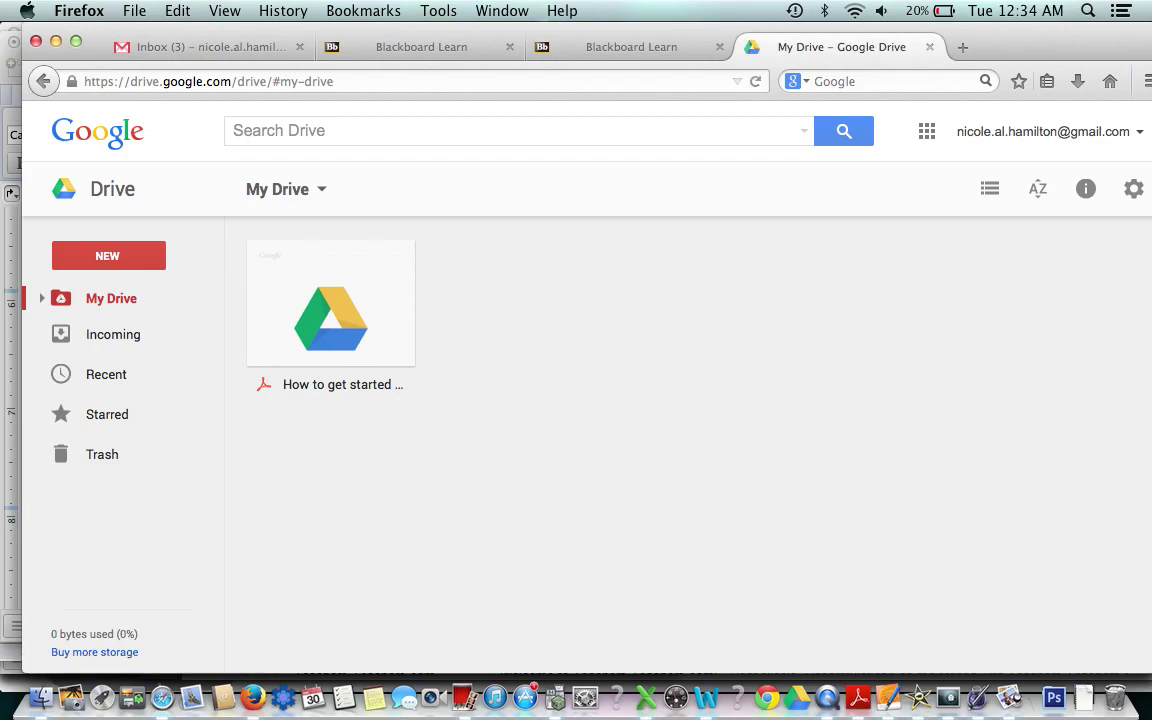
left_click(81, 258)
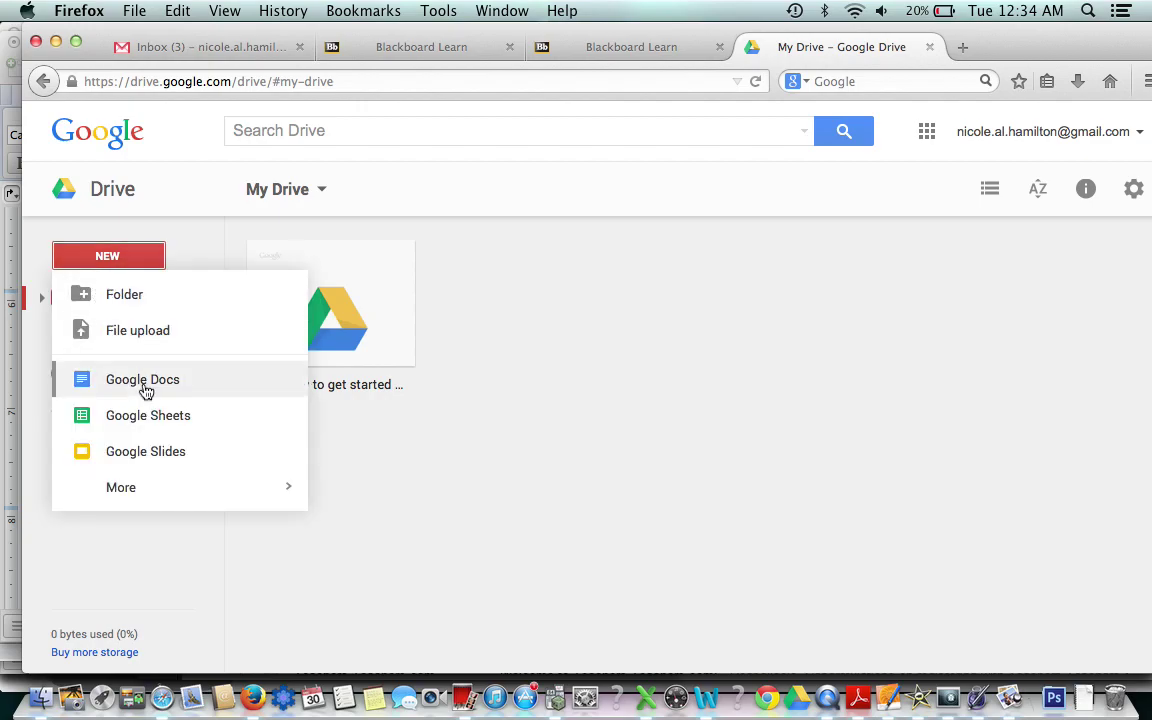
mouse_move(149, 491)
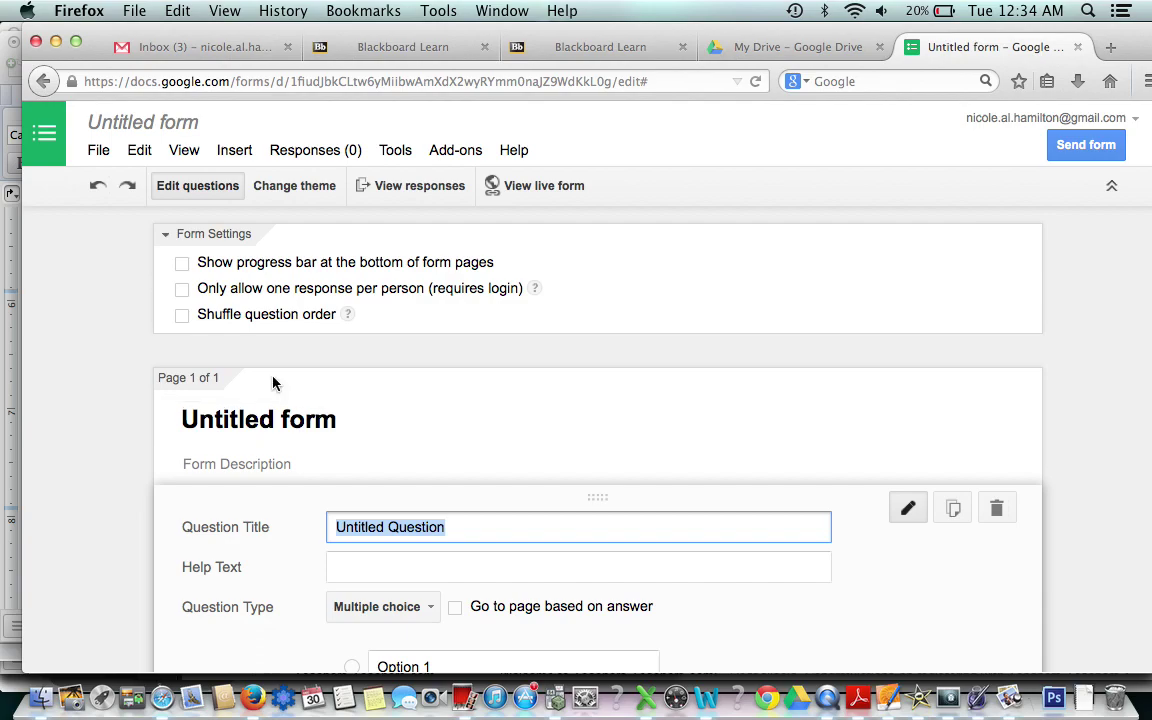
Step: Allow only one response per person on the form and title it "My fun survey!"
left_click(182, 290)
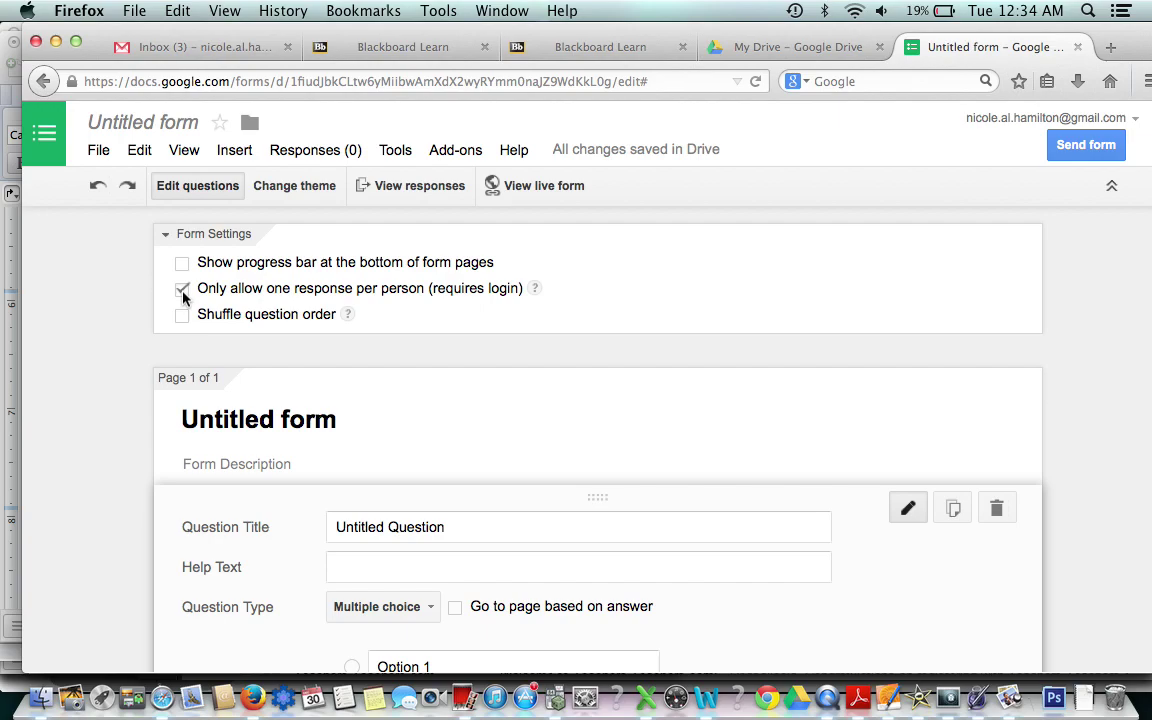
left_click(356, 417)
left_click_drag(352, 417, 131, 390)
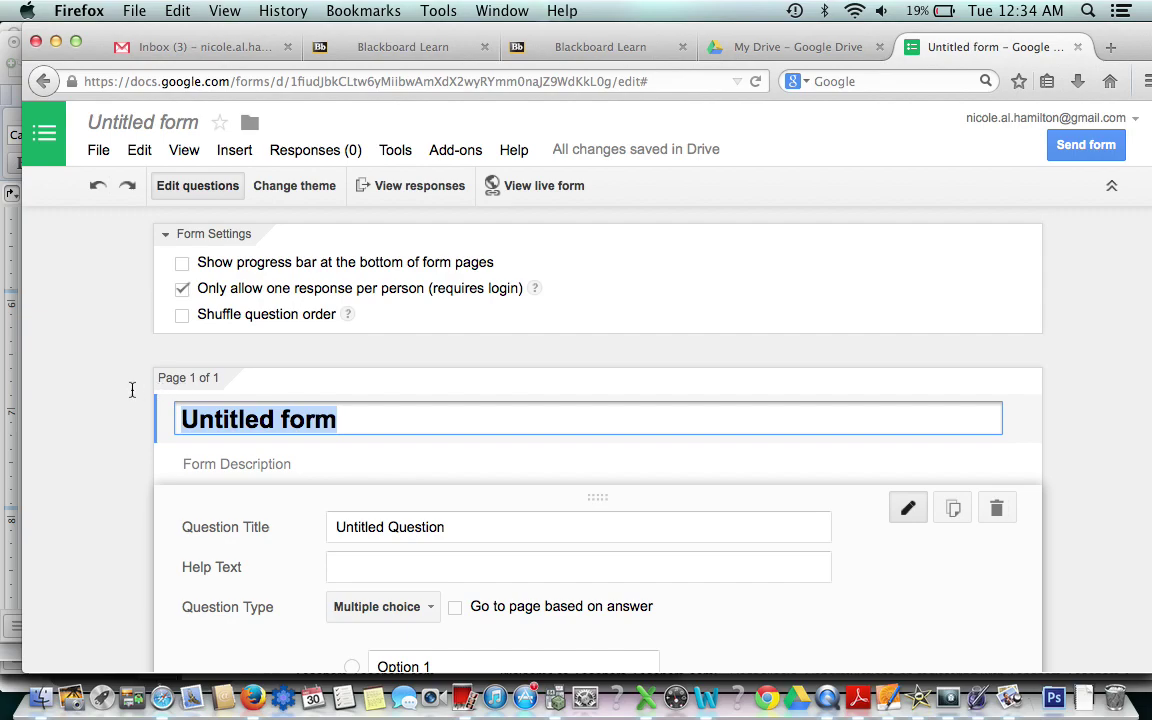
type("N")
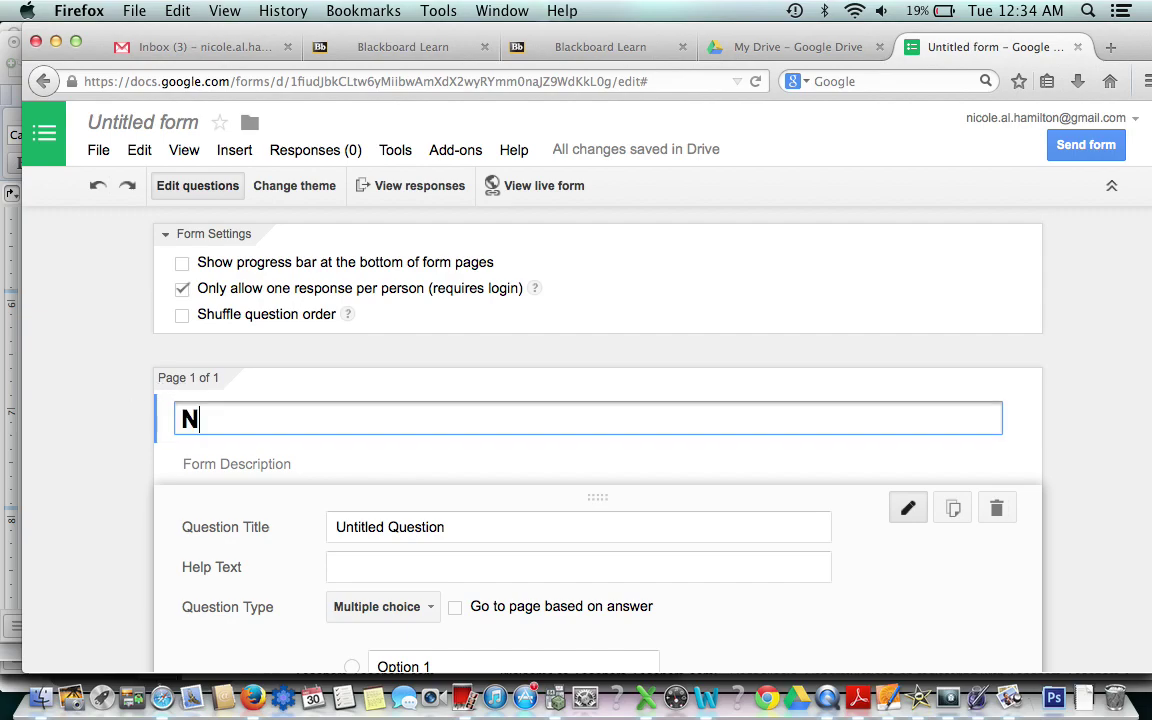
key("BackSpace")
type("My fun survey!")
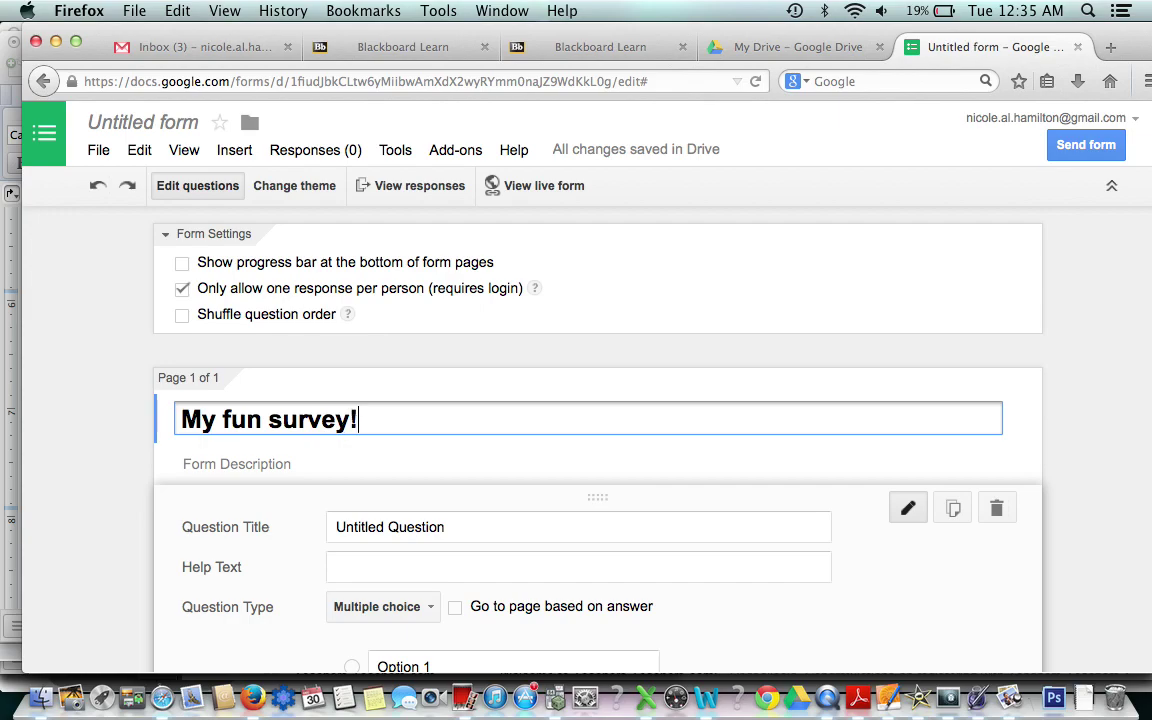
Step: Title the first question "How do you like to have fun?" and leave its help text empty
left_click(481, 527)
left_click(481, 527)
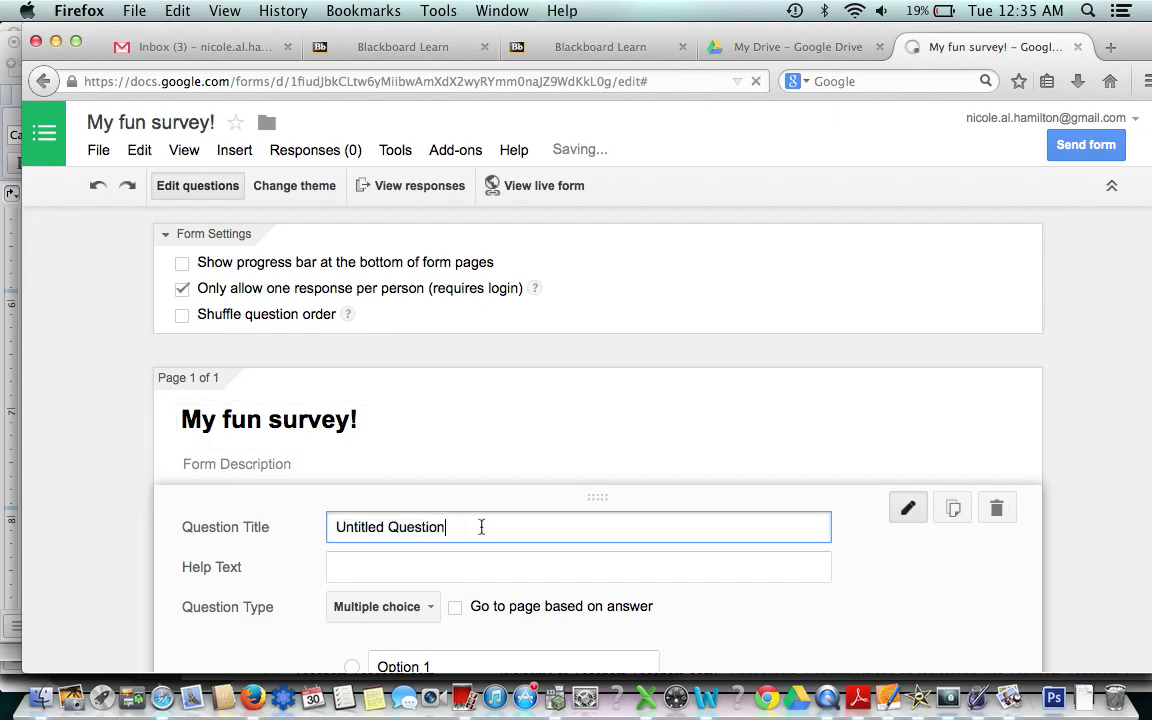
left_click_drag(479, 526, 321, 516)
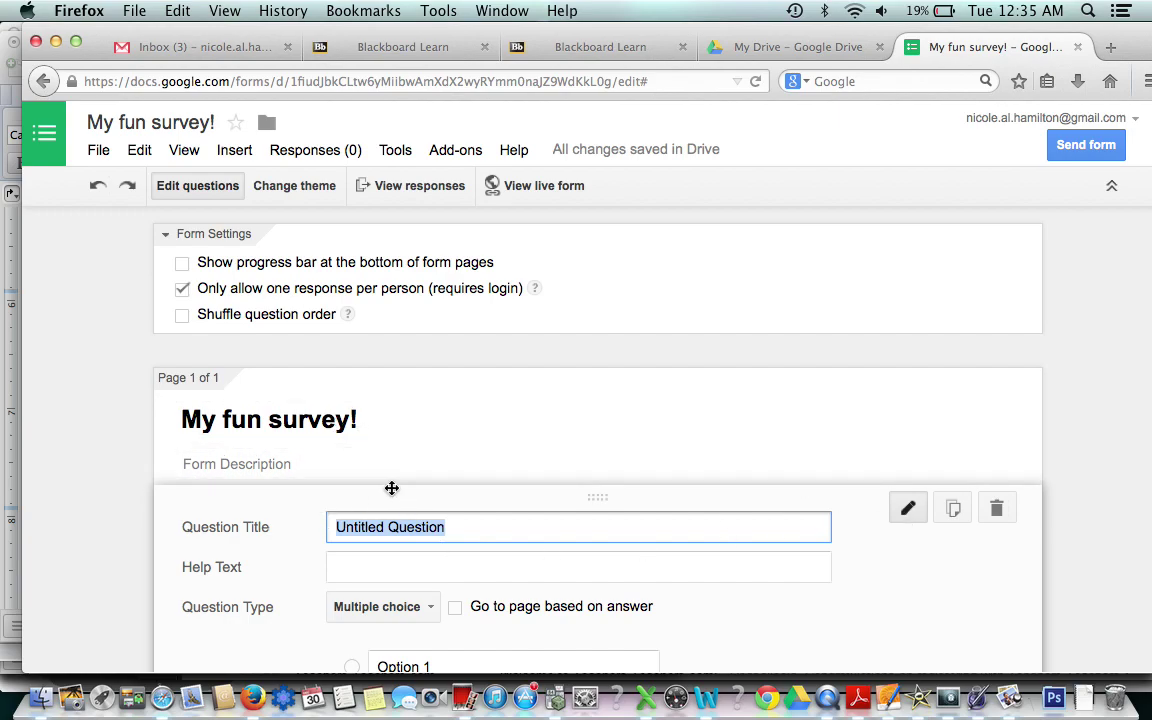
scroll(391, 488, "down", 3)
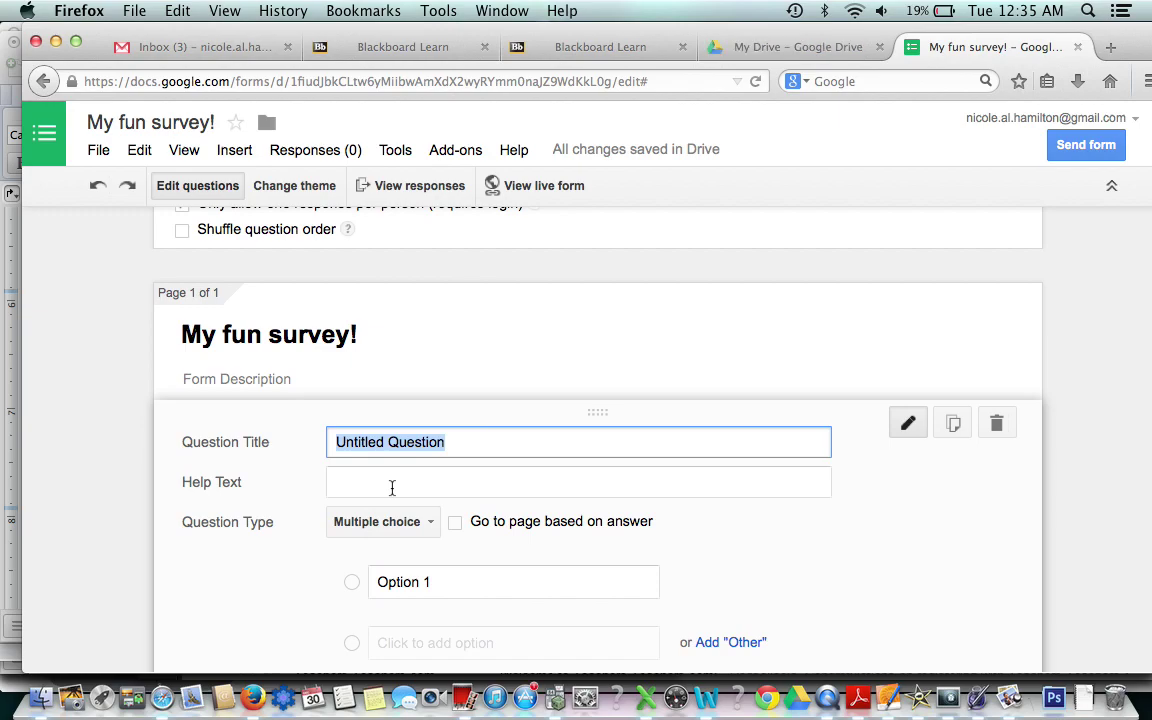
type("How doyou li")
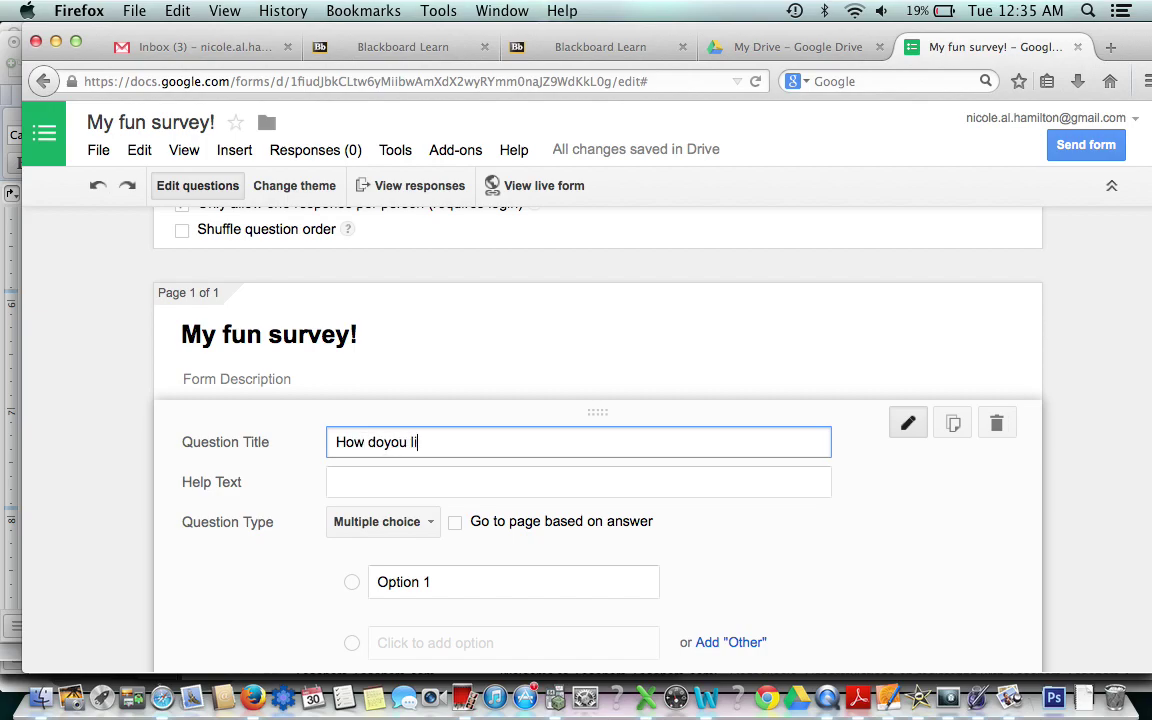
key("BackSpace")
key("BackSpace")
key("BackSpace")
key("BackSpace")
type("you like to have fun?")
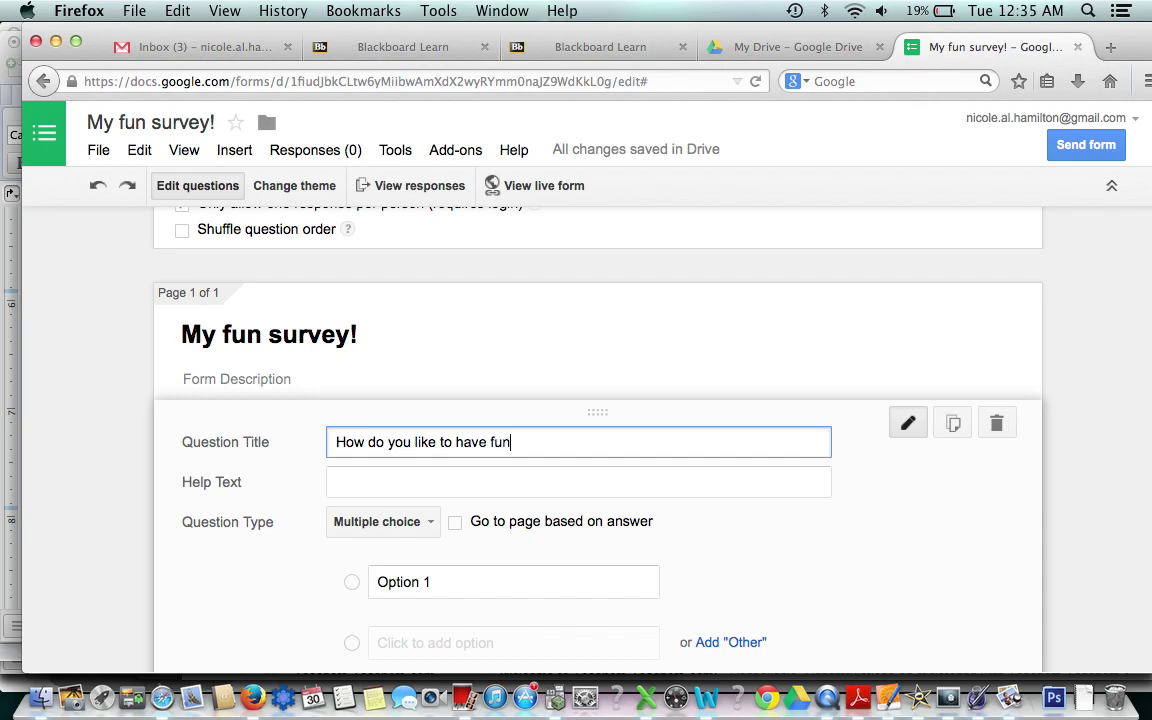
left_click(420, 489)
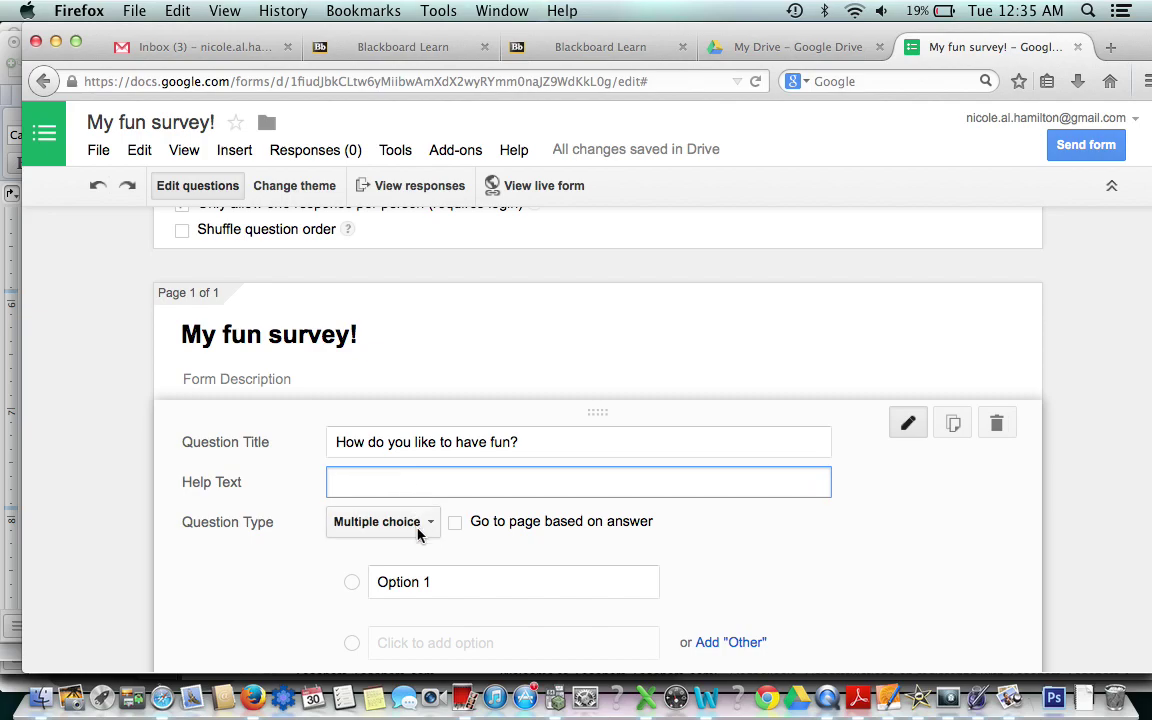
Step: Keep the first question as multiple choice with the options Sing, Dance and Play, and make it required
left_click(418, 533)
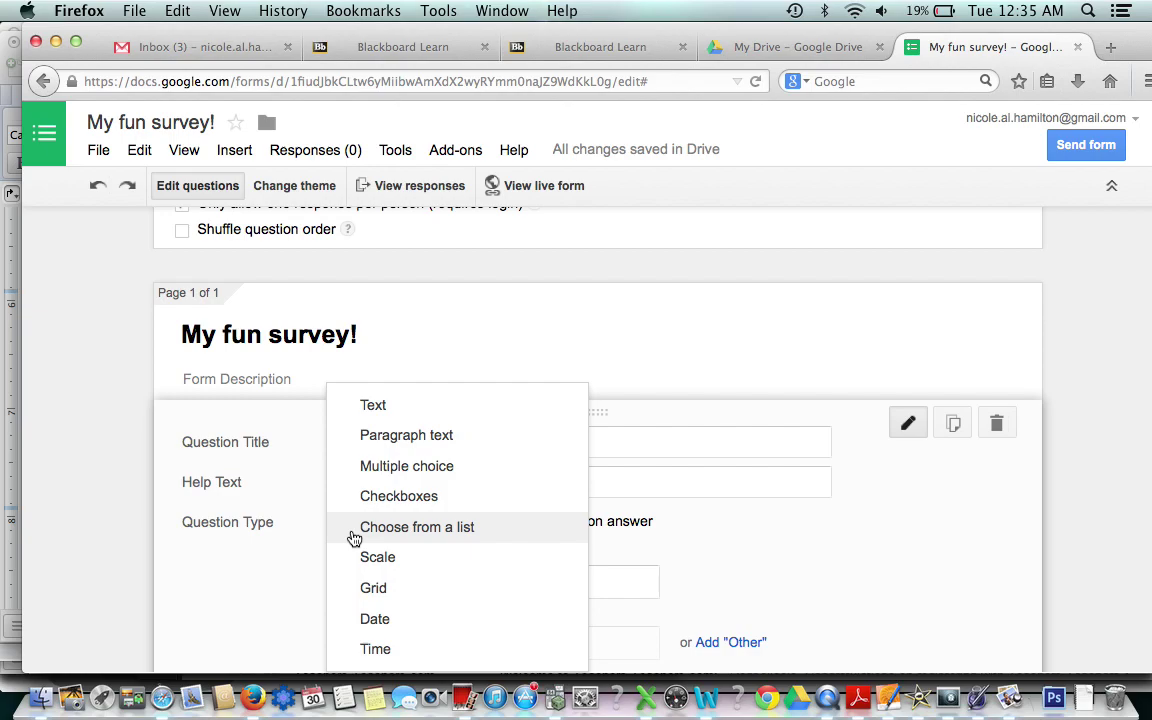
left_click(303, 541)
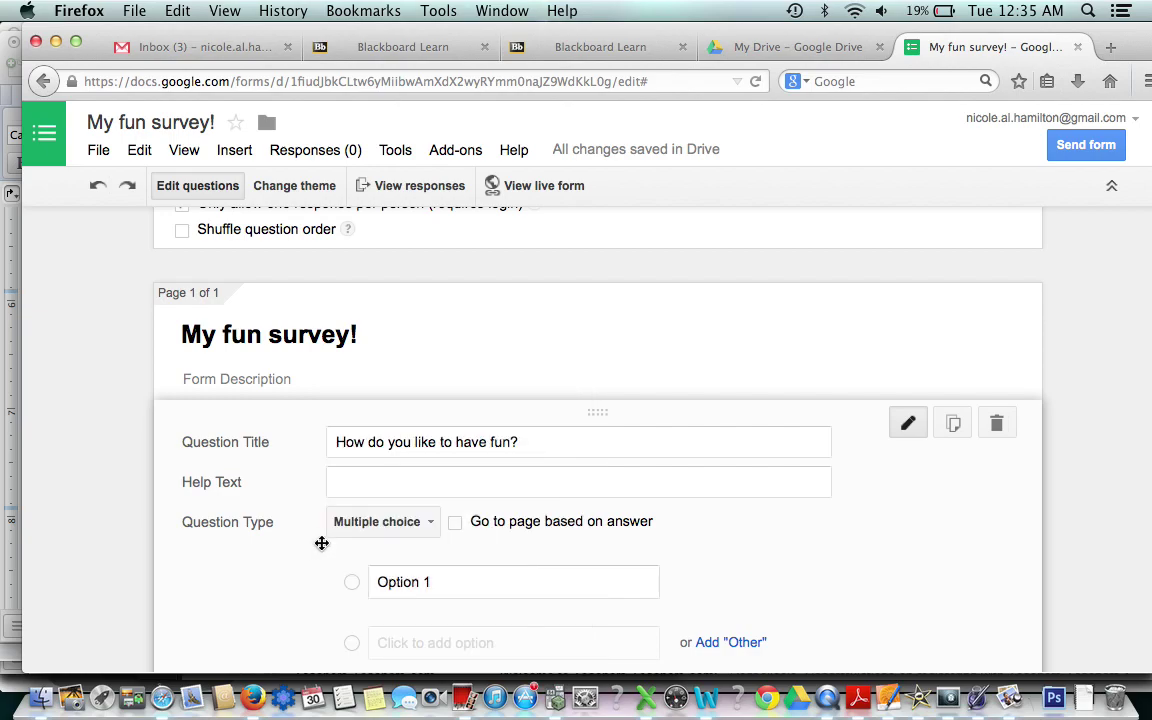
left_click(437, 582)
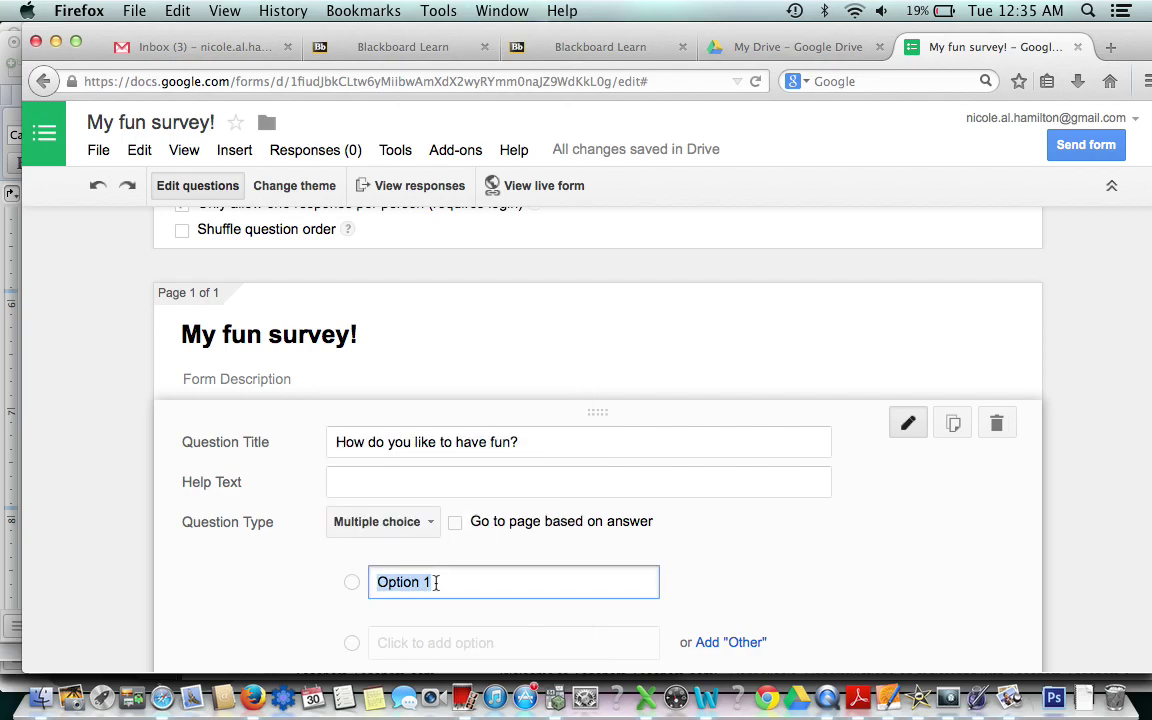
type("Sing")
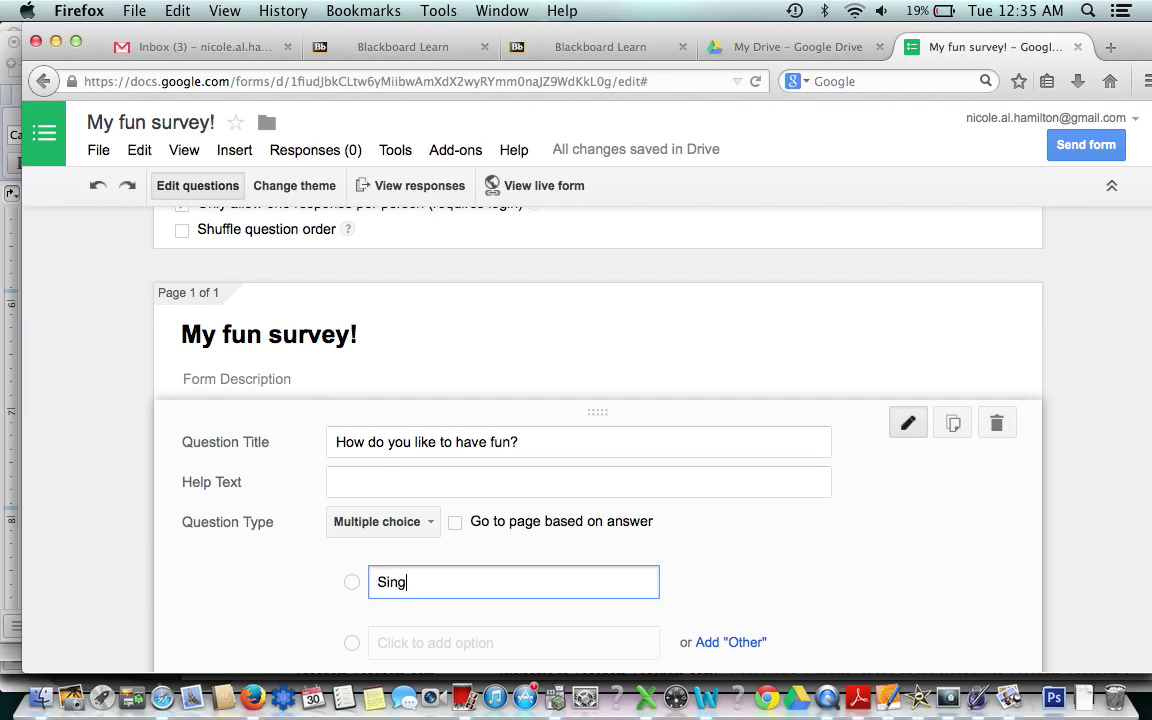
key("Return")
type("Dance")
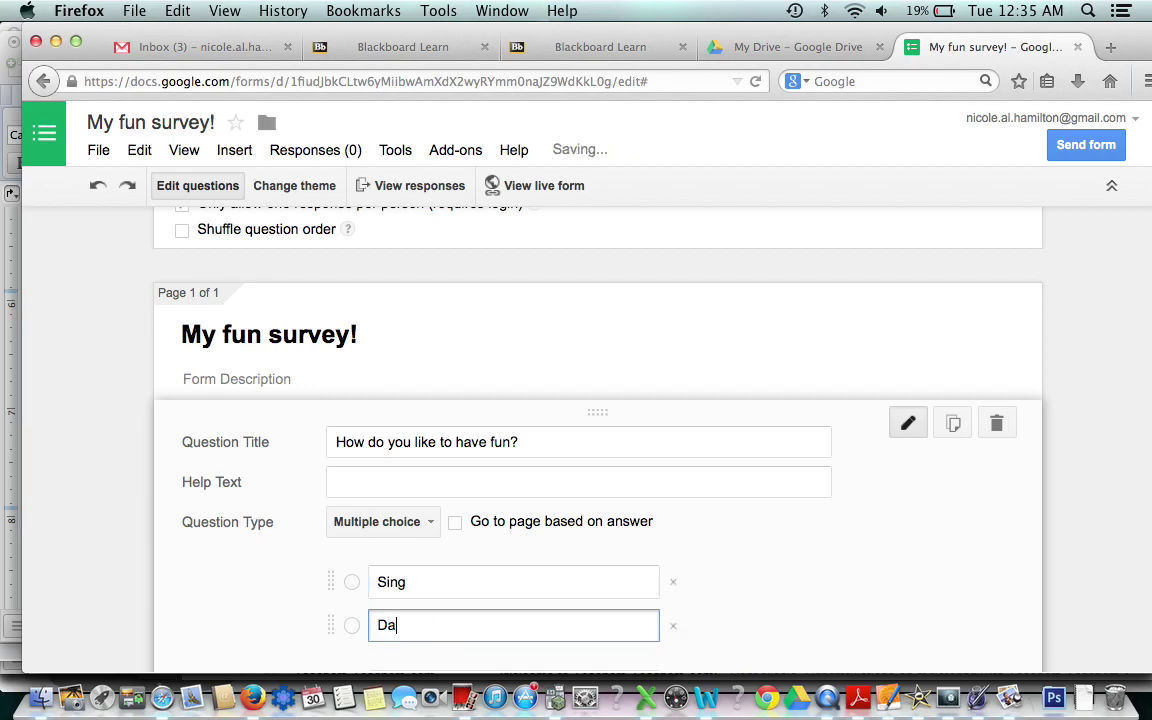
key("Return")
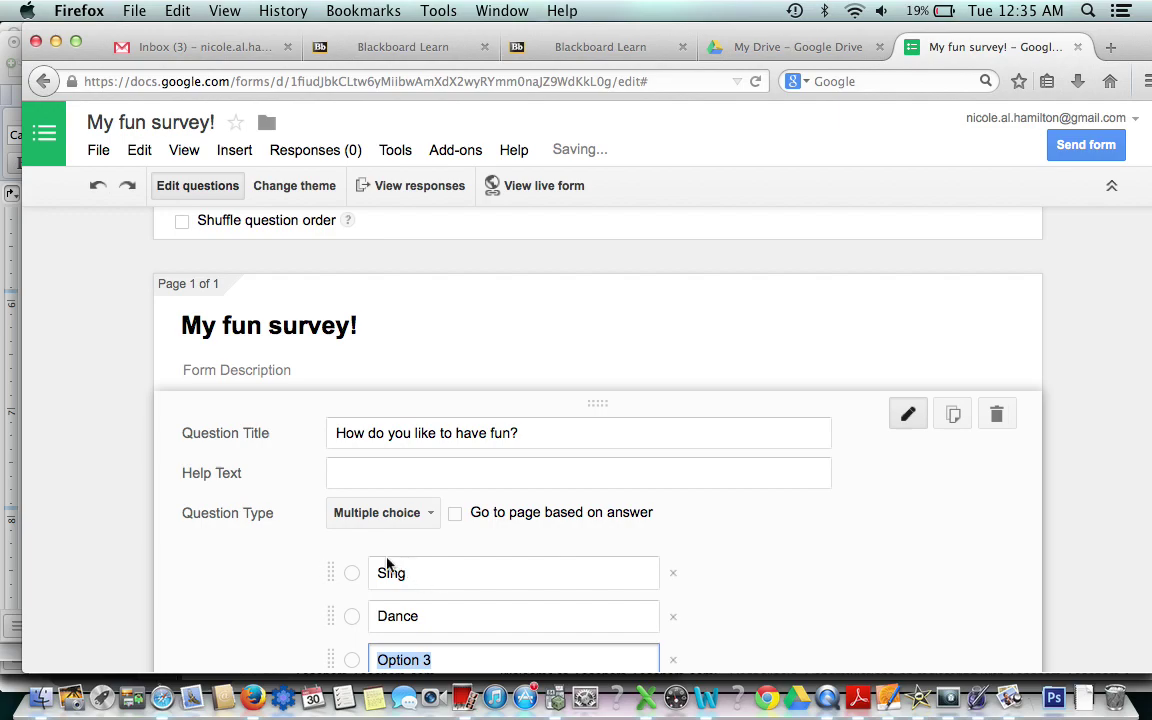
scroll(337, 525, "down", 2)
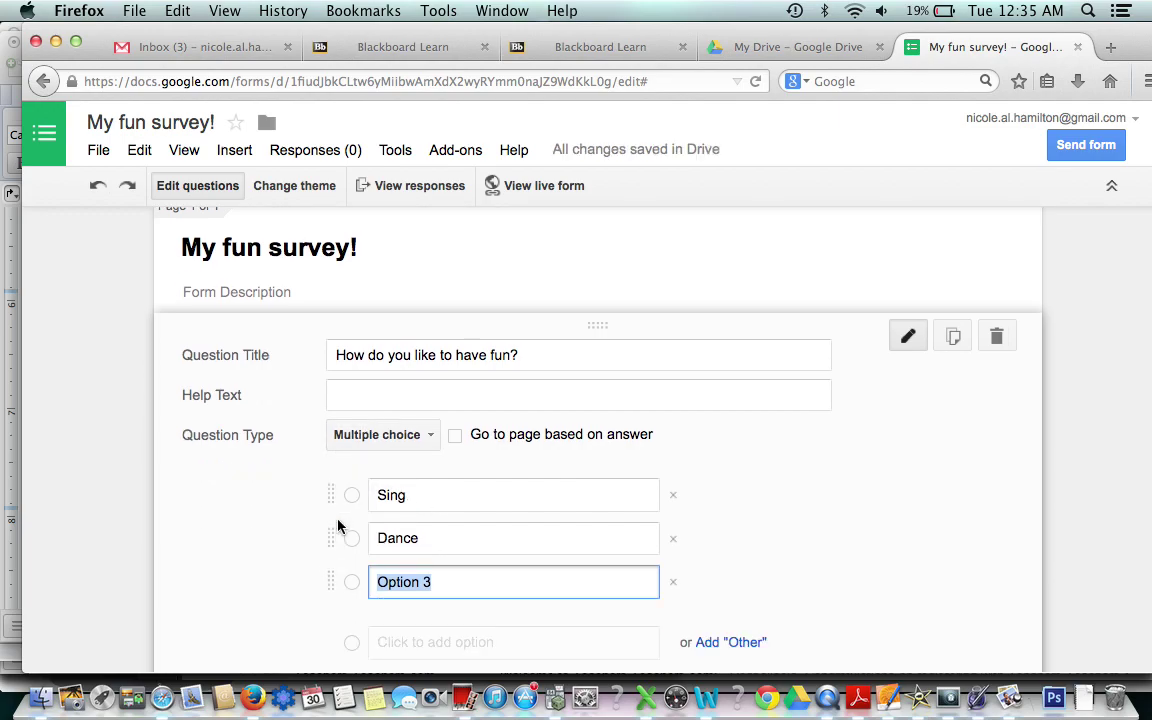
type("oka")
key("BackSpace")
key("BackSpace")
key("BackSpace")
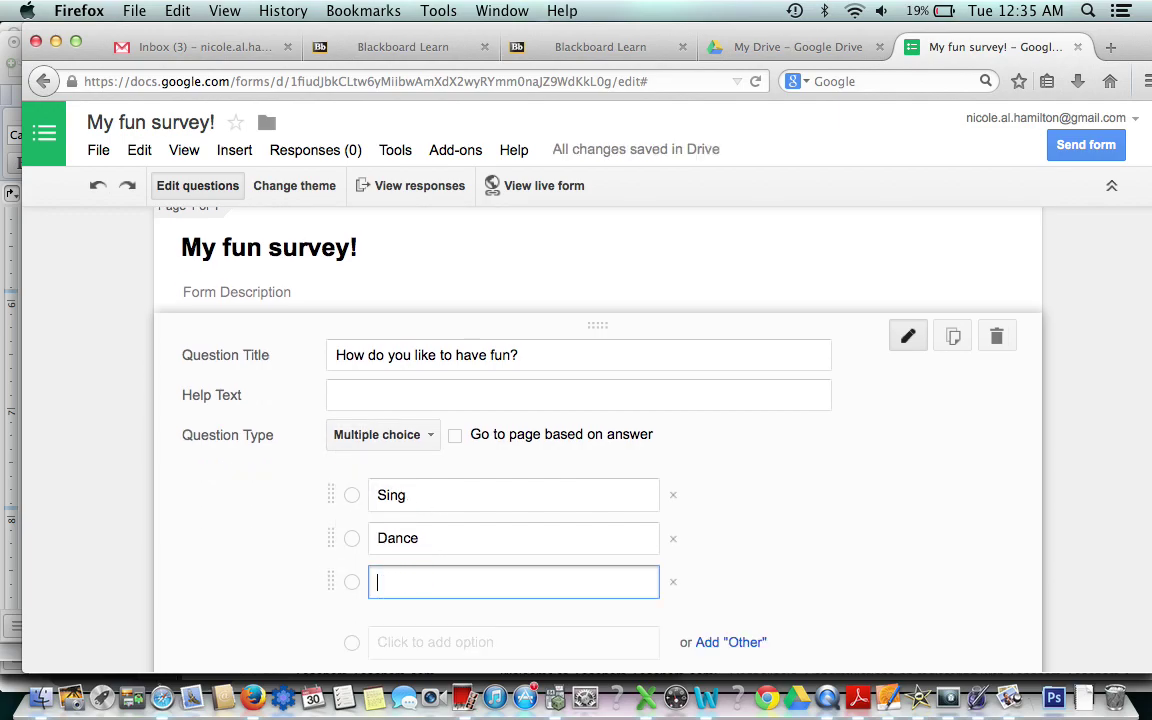
type("Play")
scroll(203, 440, "down", 1)
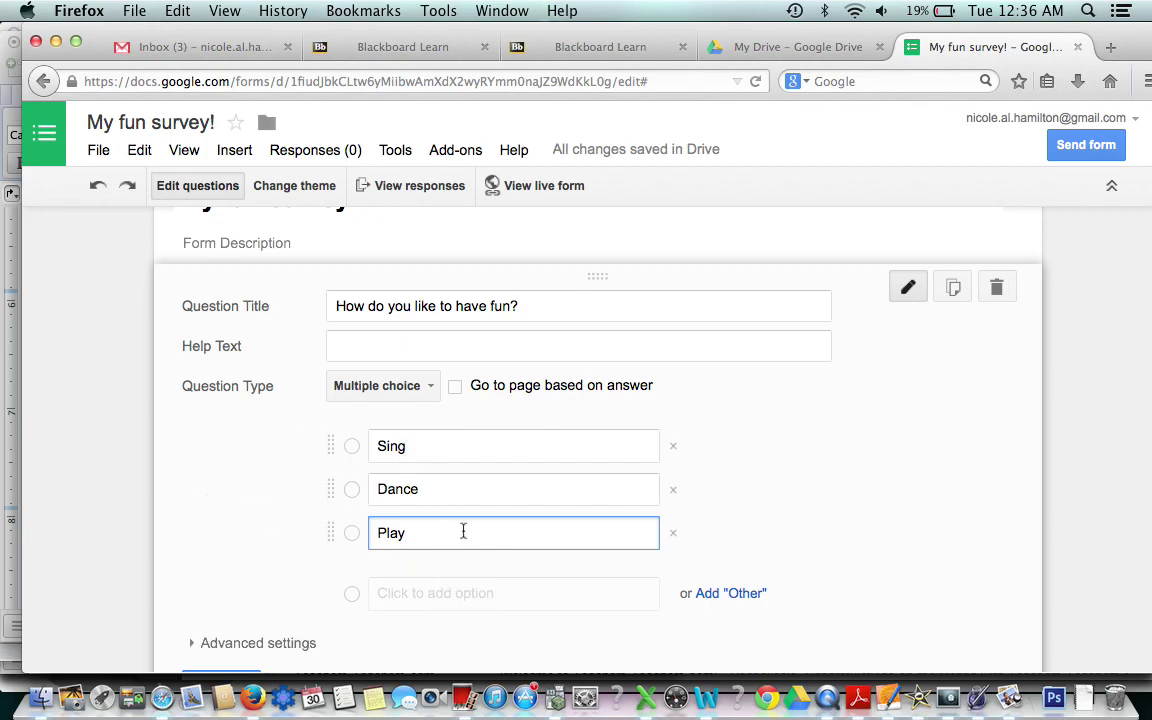
scroll(445, 560, "down", 4)
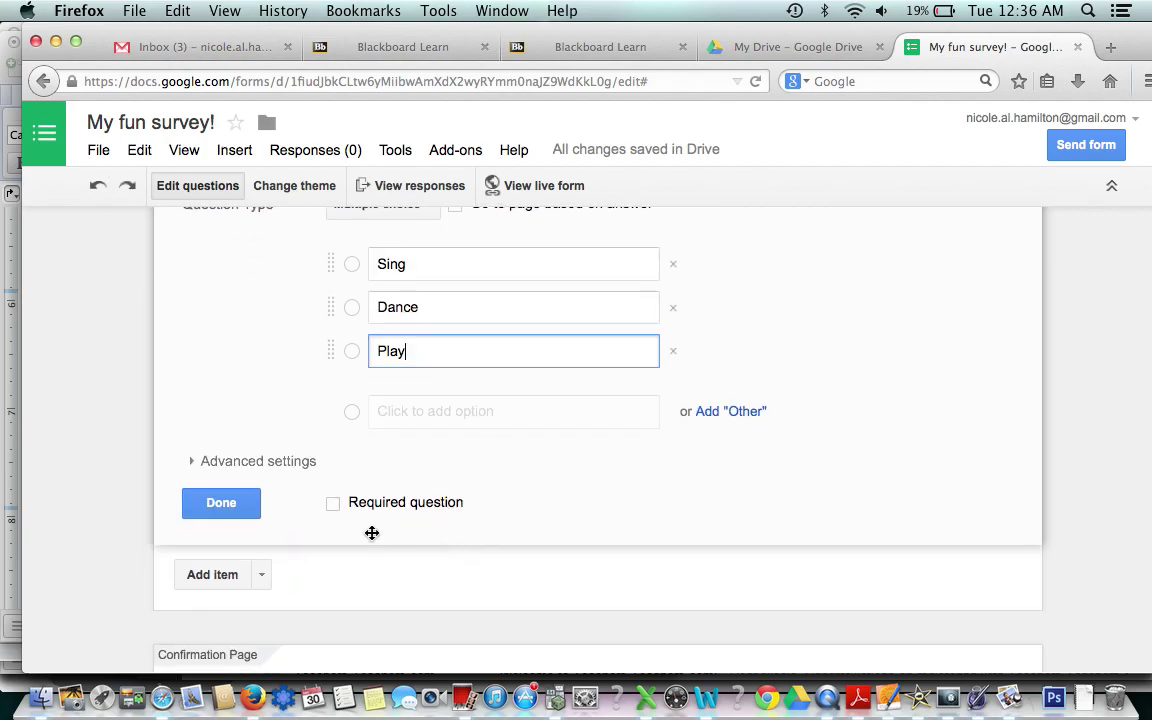
left_click(334, 506)
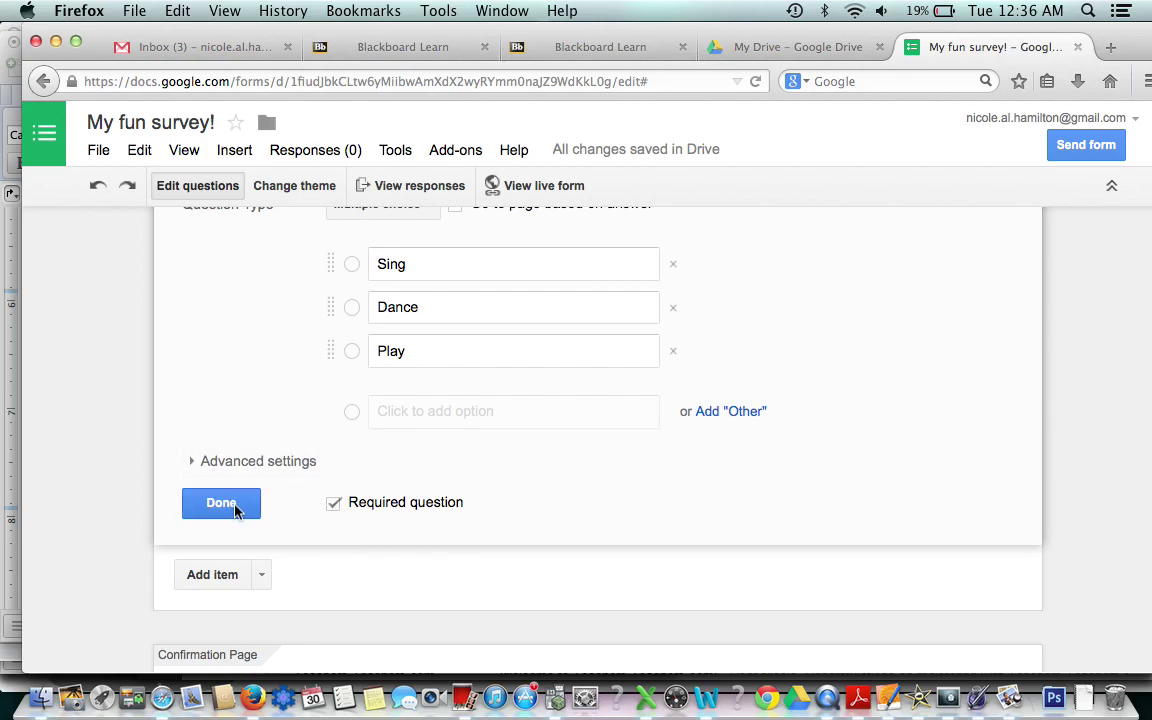
Step: Add a second question titled "What type of songs do you like to sing?"
left_click(222, 584)
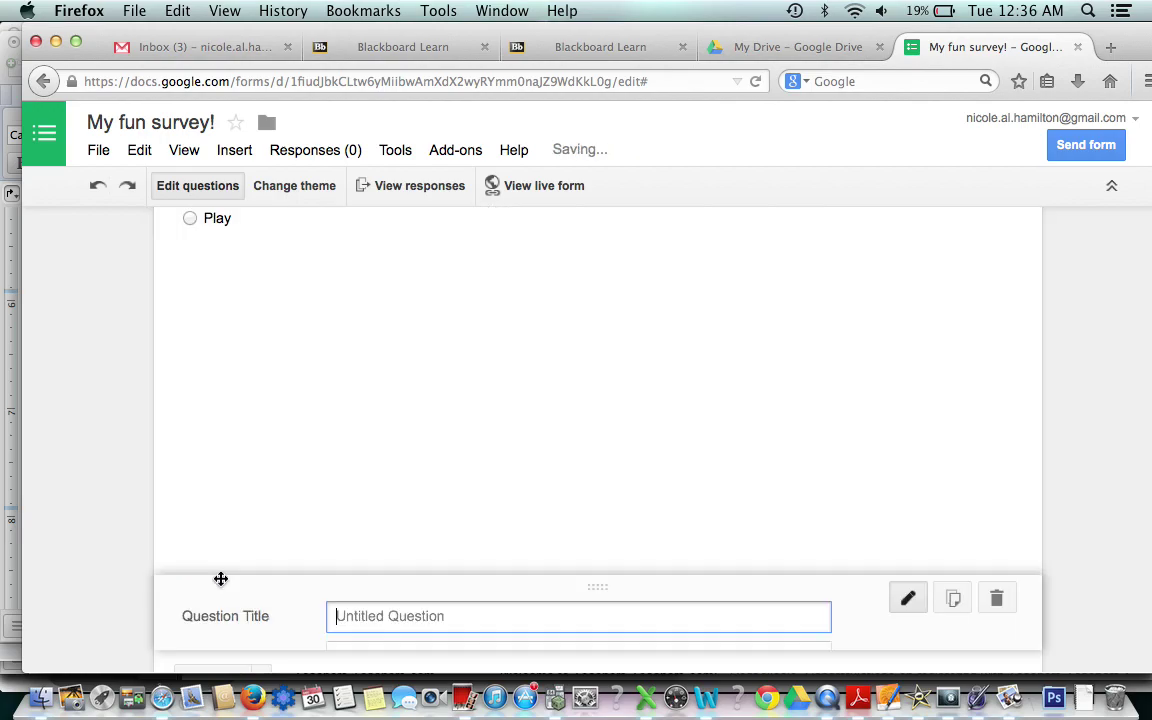
scroll(378, 488, "up", 3)
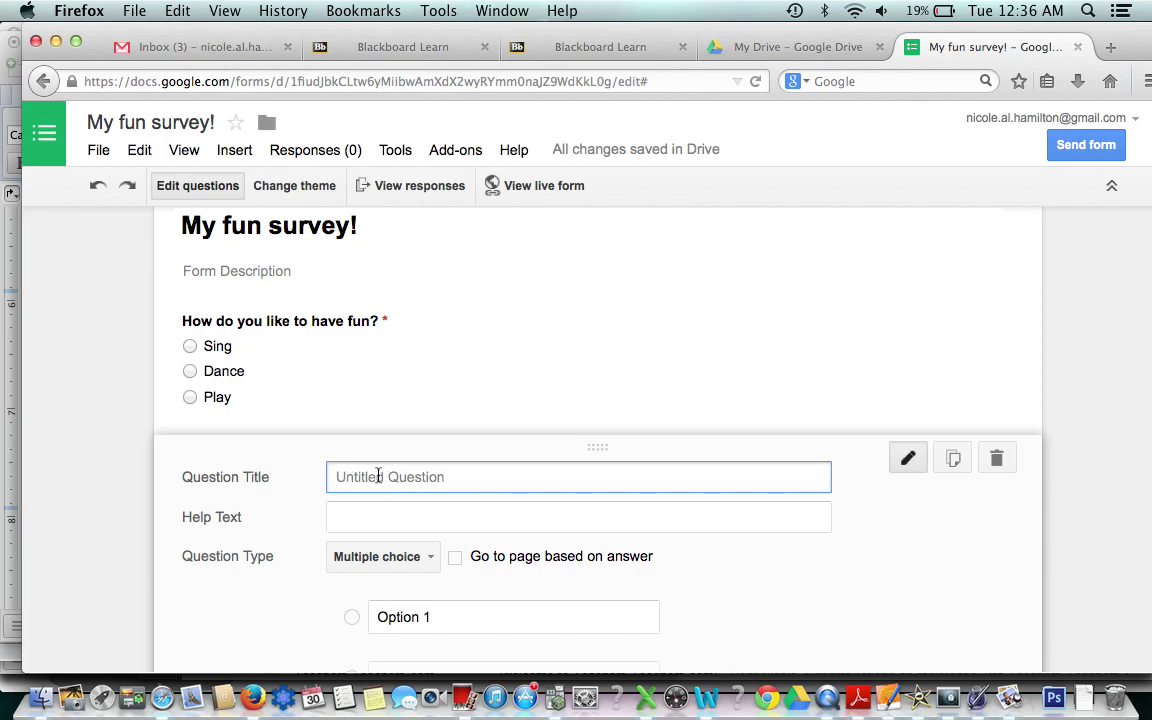
type("What type")
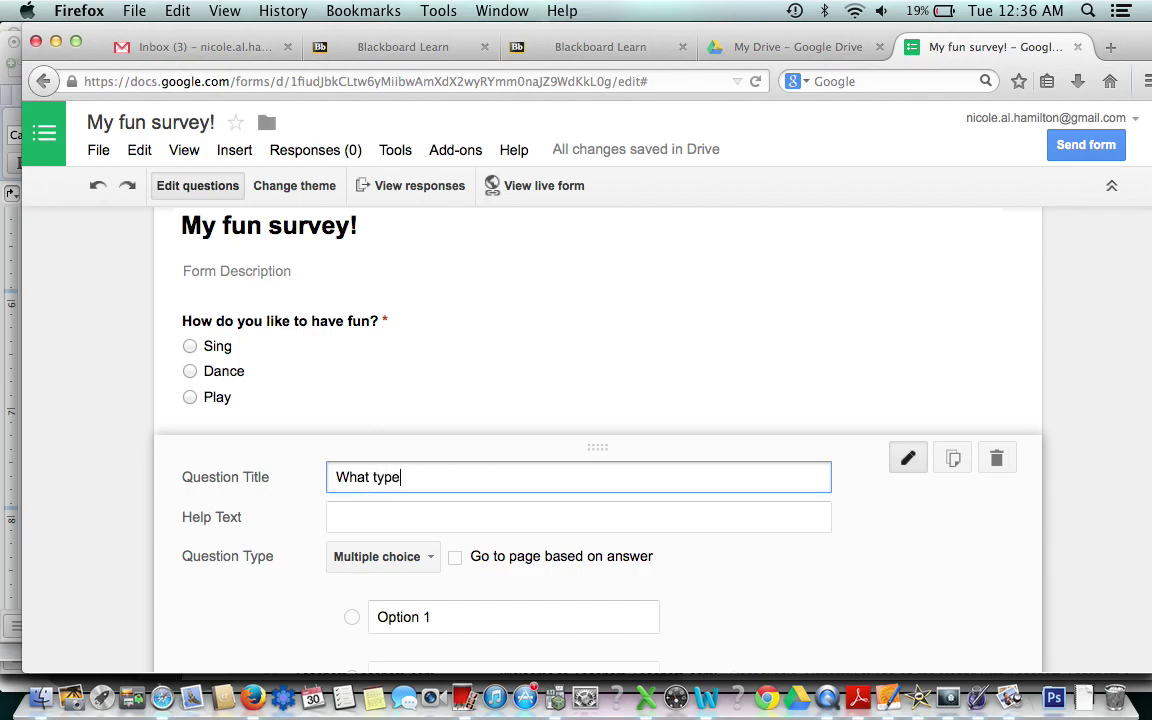
type(" of songs do you like to sing?")
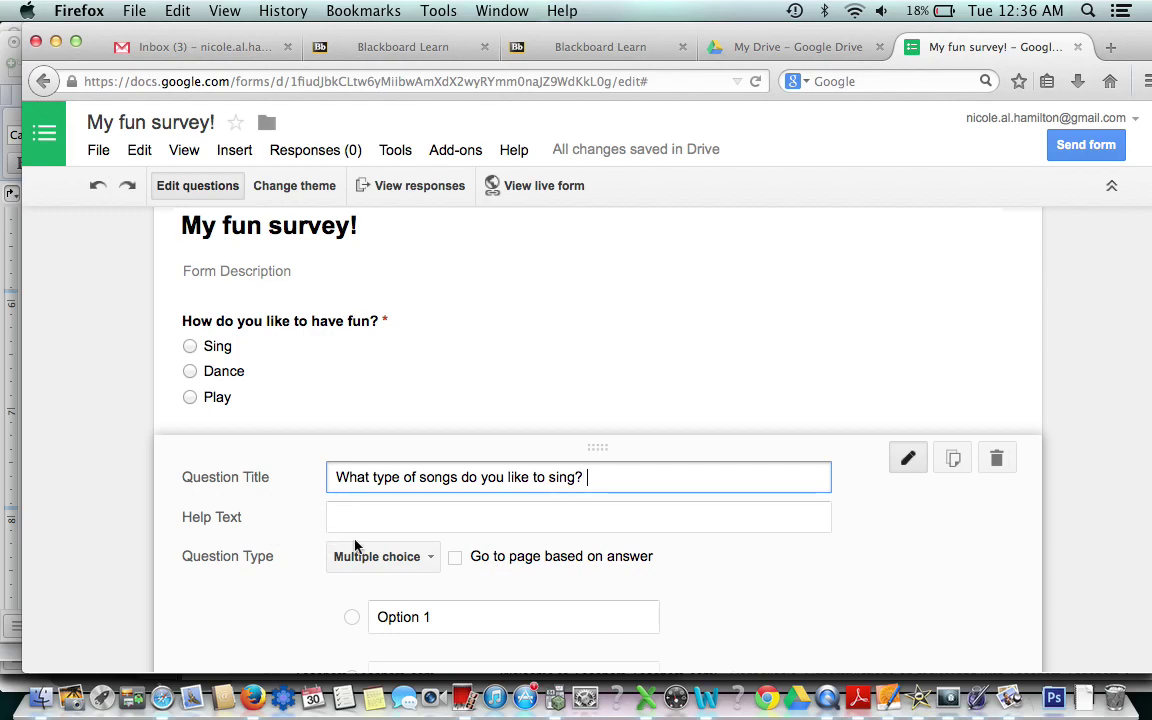
Step: Set the songs question's type to Text, make it required and finish editing it
left_click(390, 564)
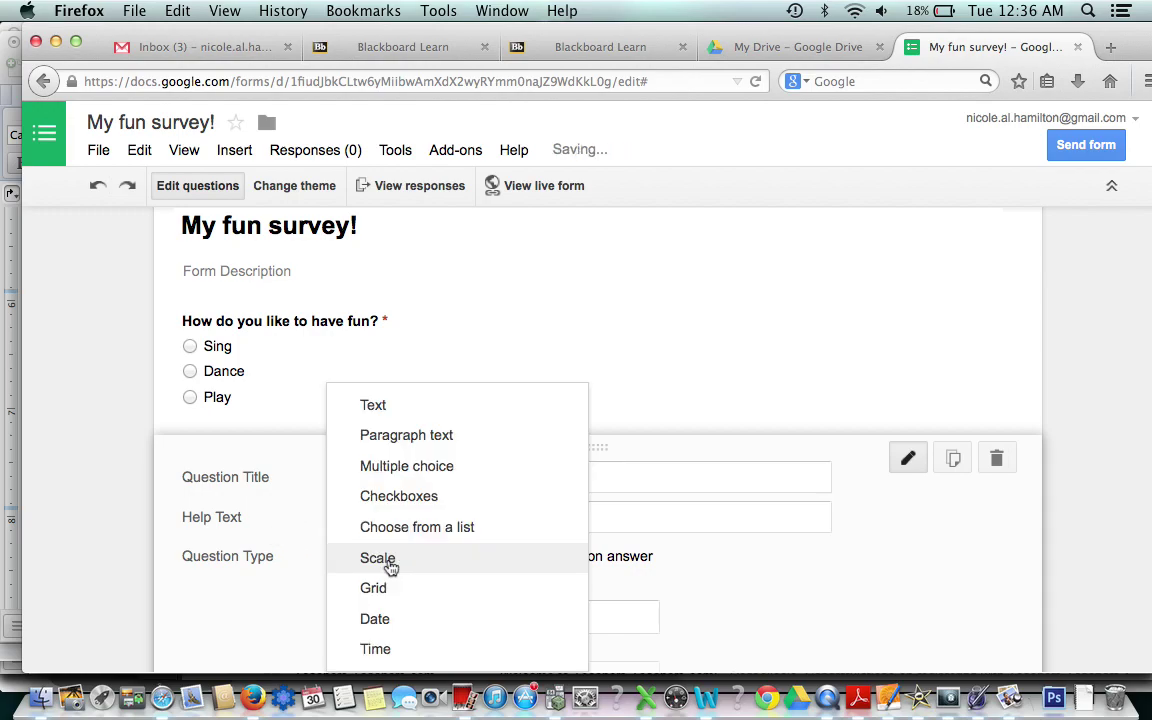
left_click(418, 415)
scroll(416, 408, "down", 3)
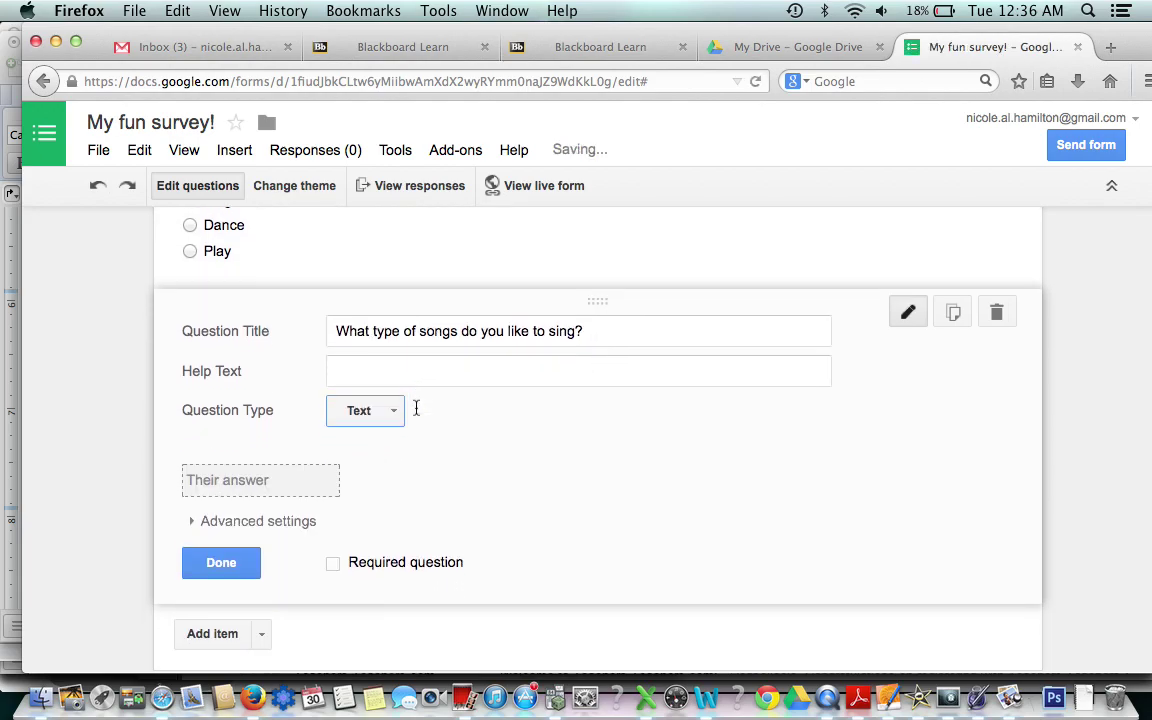
left_click(334, 565)
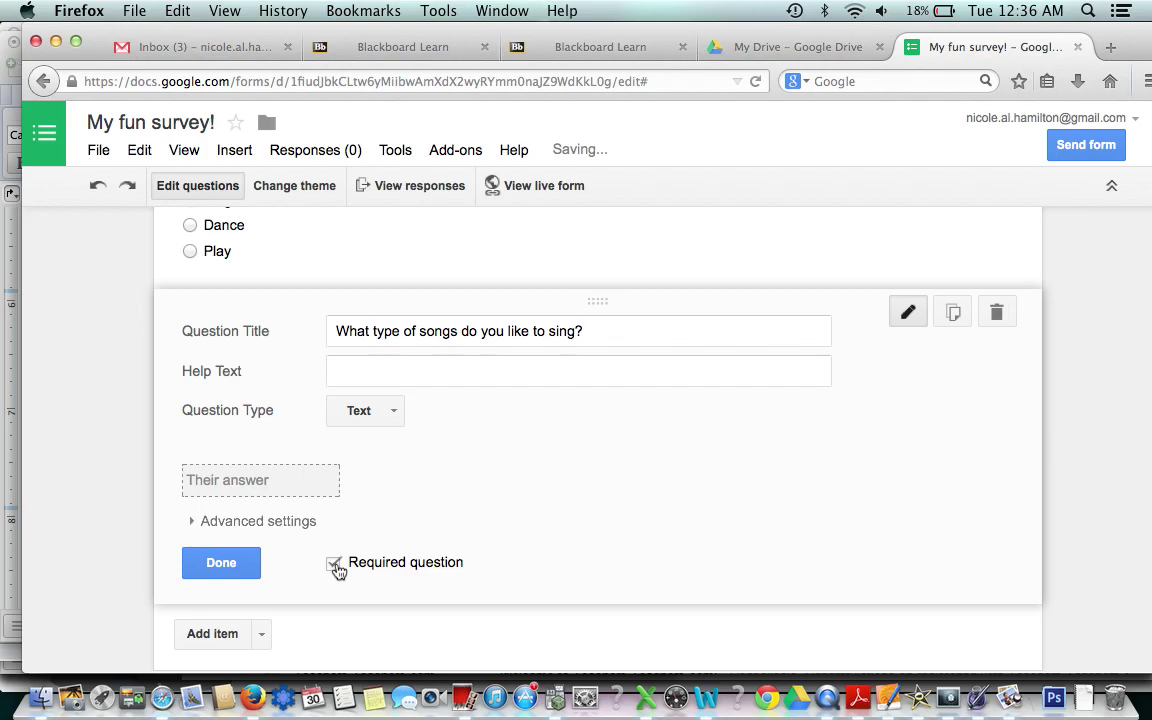
left_click(230, 561)
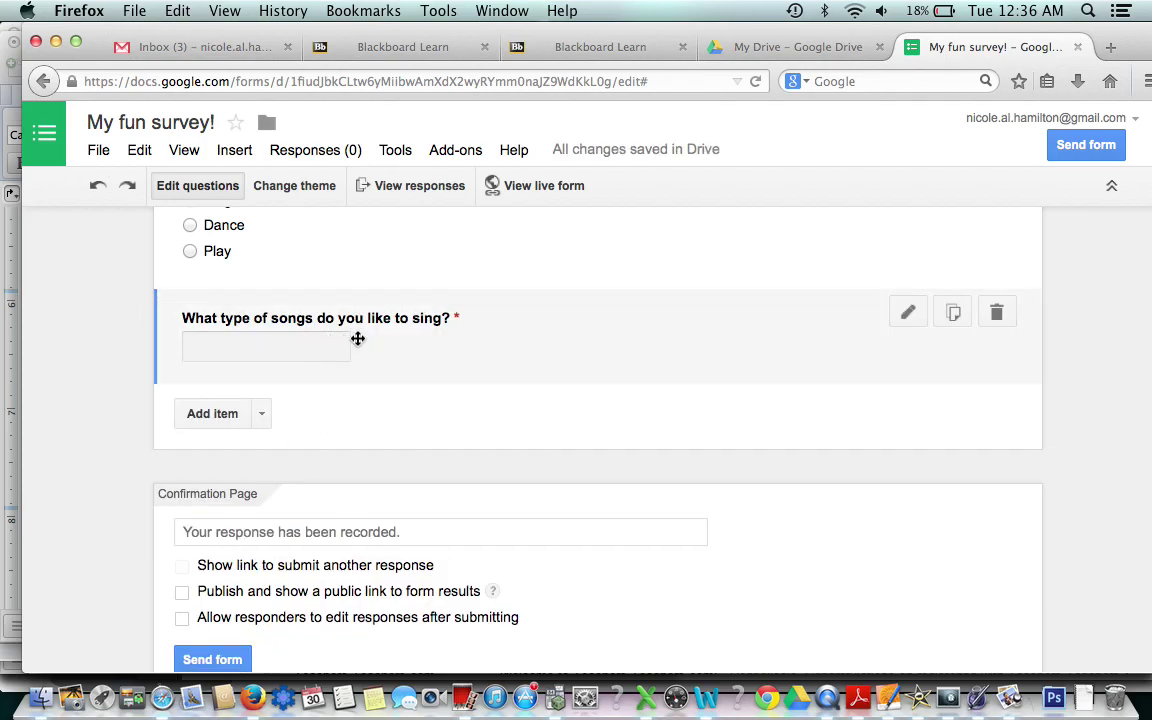
scroll(337, 320, "up", 3)
scroll(339, 323, "down", 1)
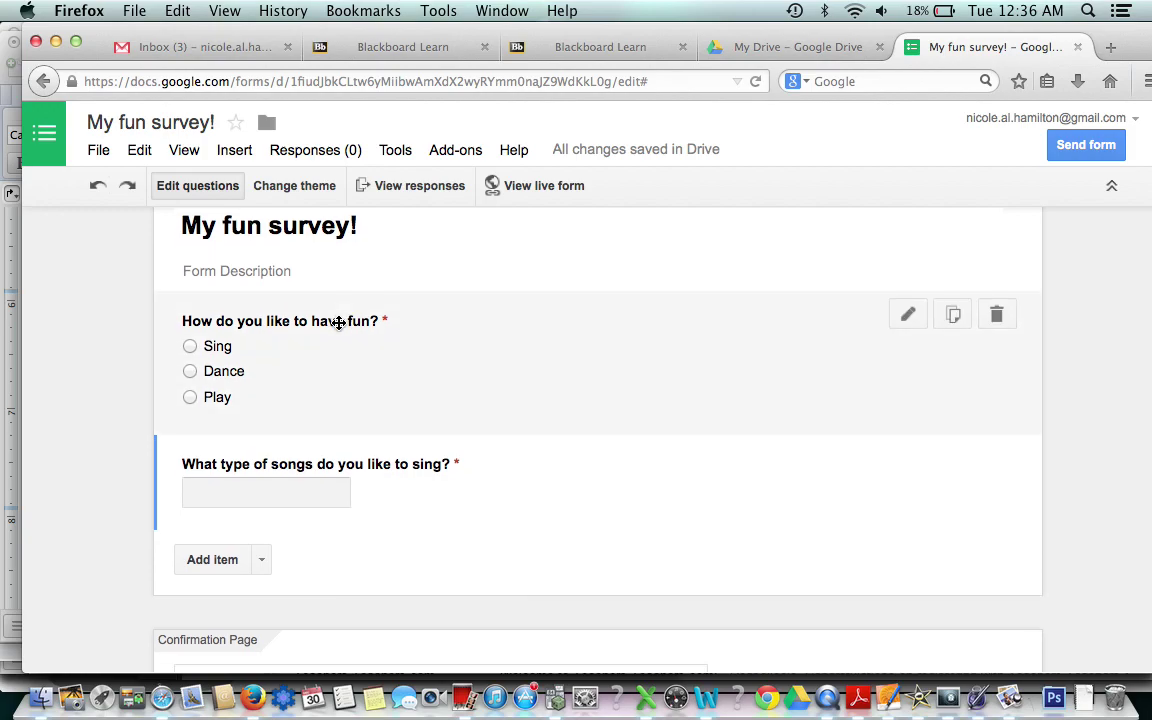
scroll(339, 323, "up", 1)
scroll(339, 323, "down", 2)
scroll(339, 323, "up", 2)
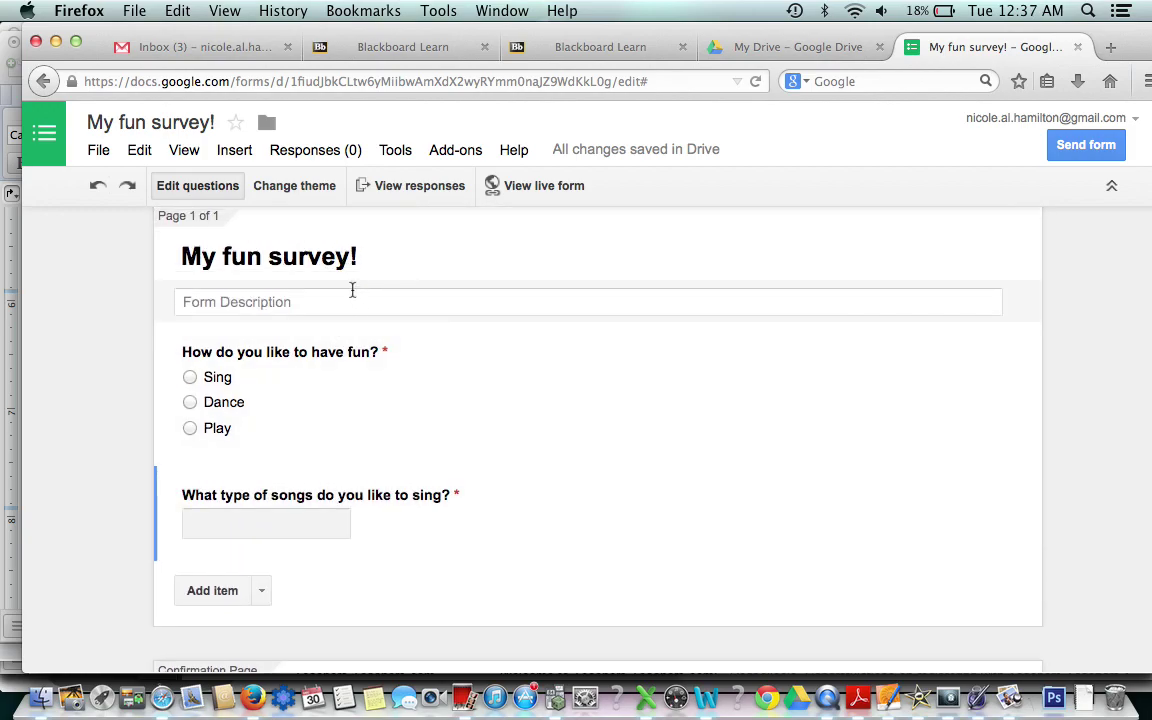
Step: Change the form's theme to the default one with the sunset beach volleyball banner
left_click(283, 187)
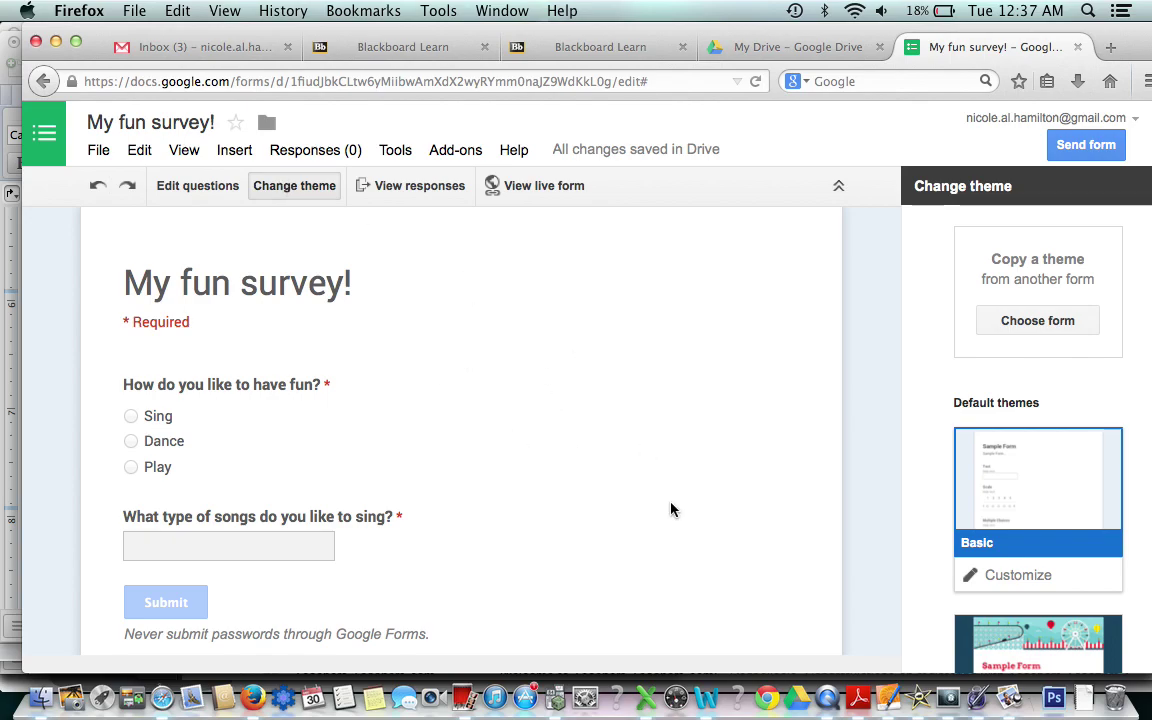
scroll(943, 503, "down", 3)
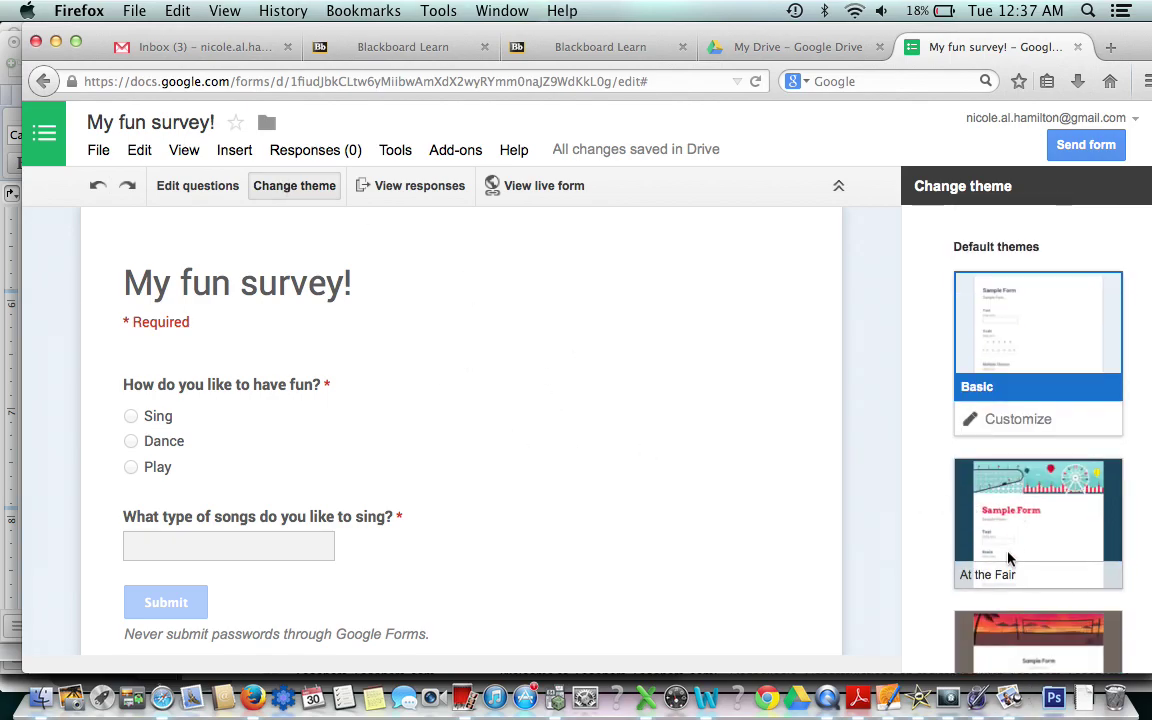
left_click(1007, 641)
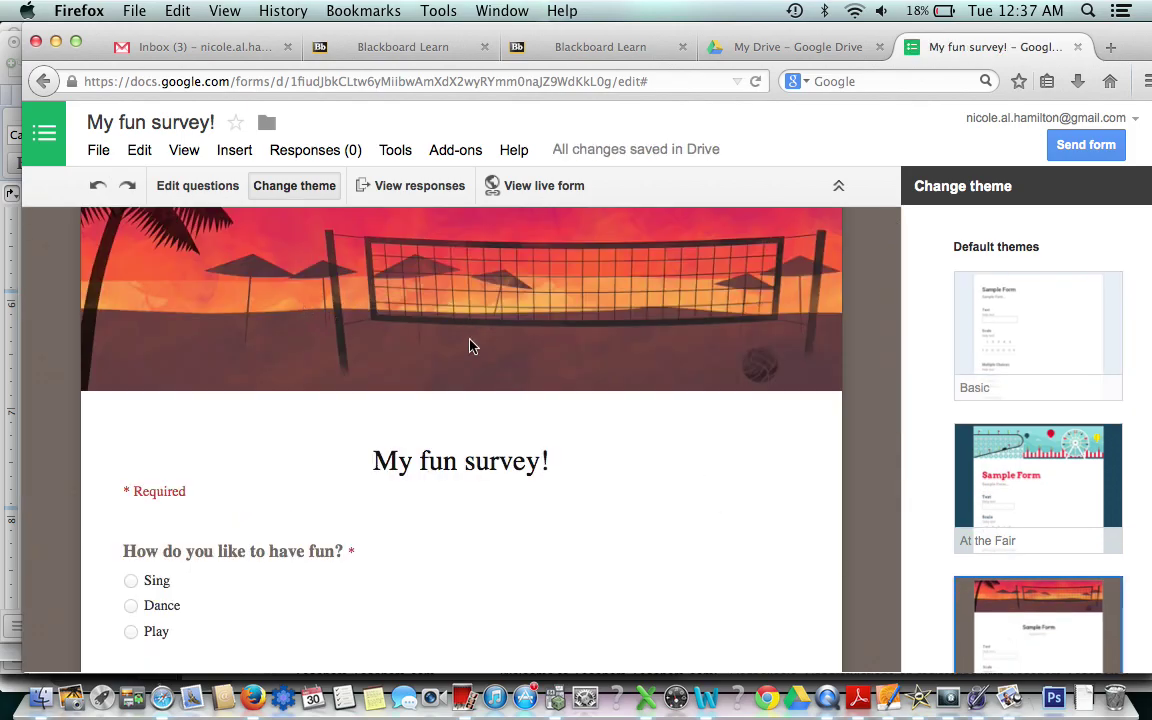
Step: Review the themed survey preview from the banner and title down to the questions and submit area
scroll(470, 346, "down", 5)
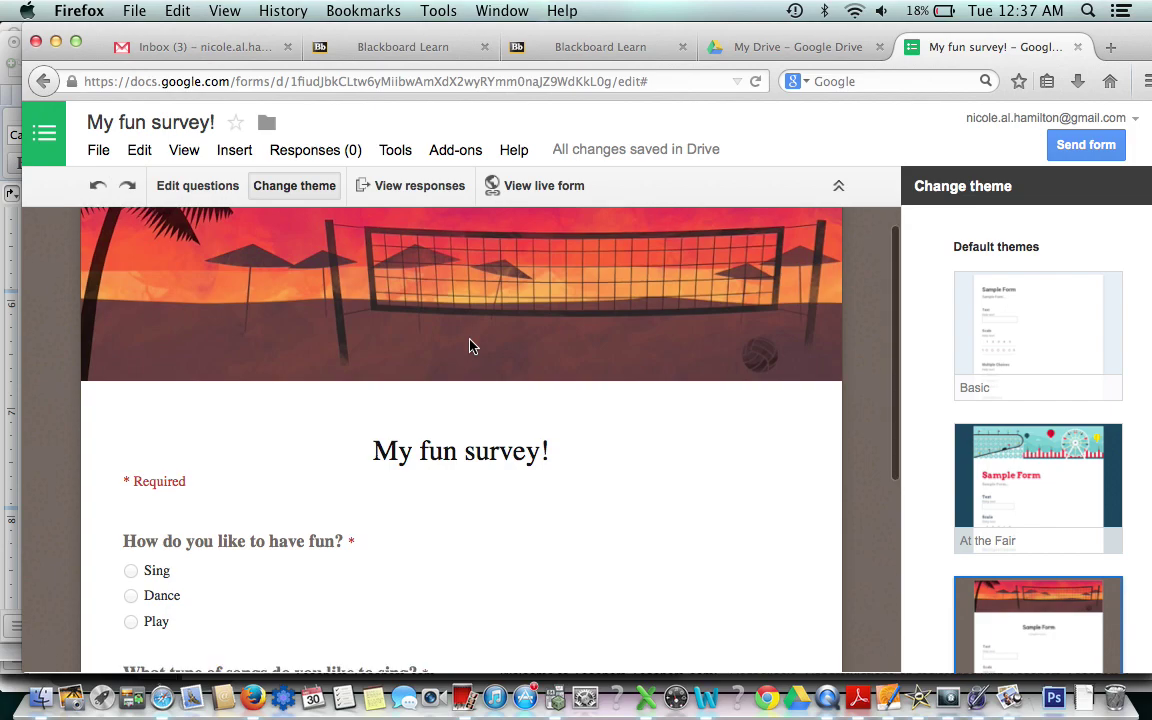
scroll(470, 346, "up", 3)
scroll(470, 346, "down", 4)
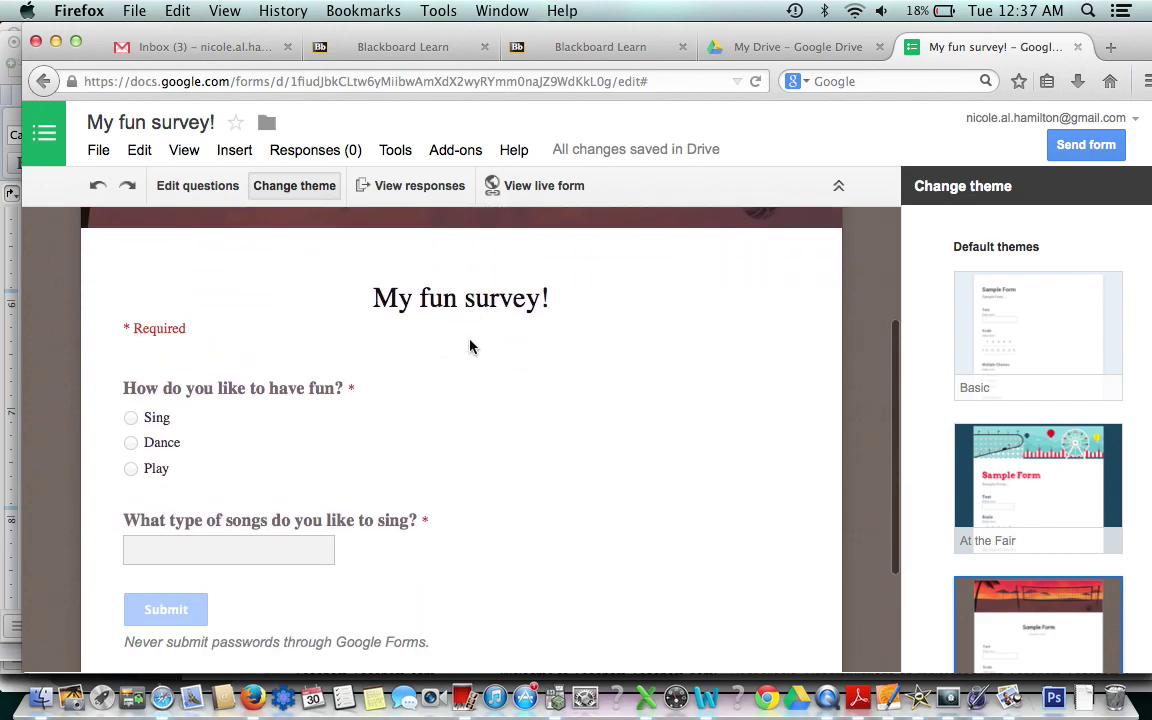
scroll(470, 346, "up", 1)
scroll(470, 346, "up", 1)
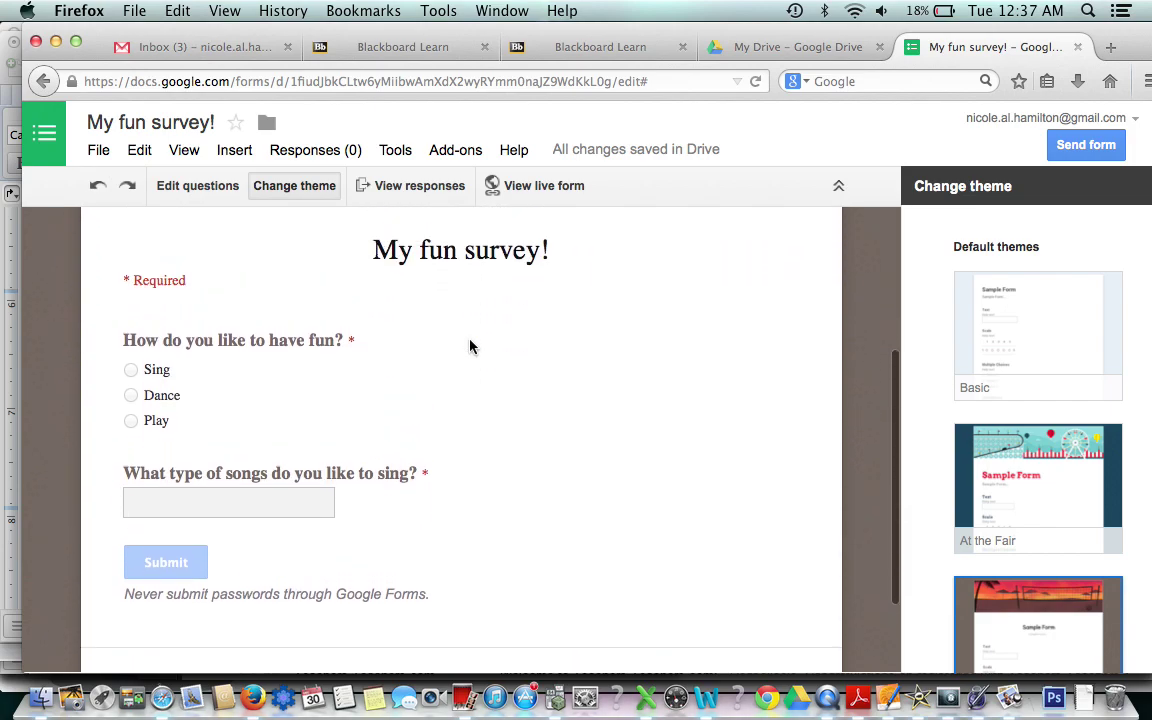
scroll(470, 346, "down", 2)
scroll(470, 346, "up", 3)
scroll(470, 346, "up", 2)
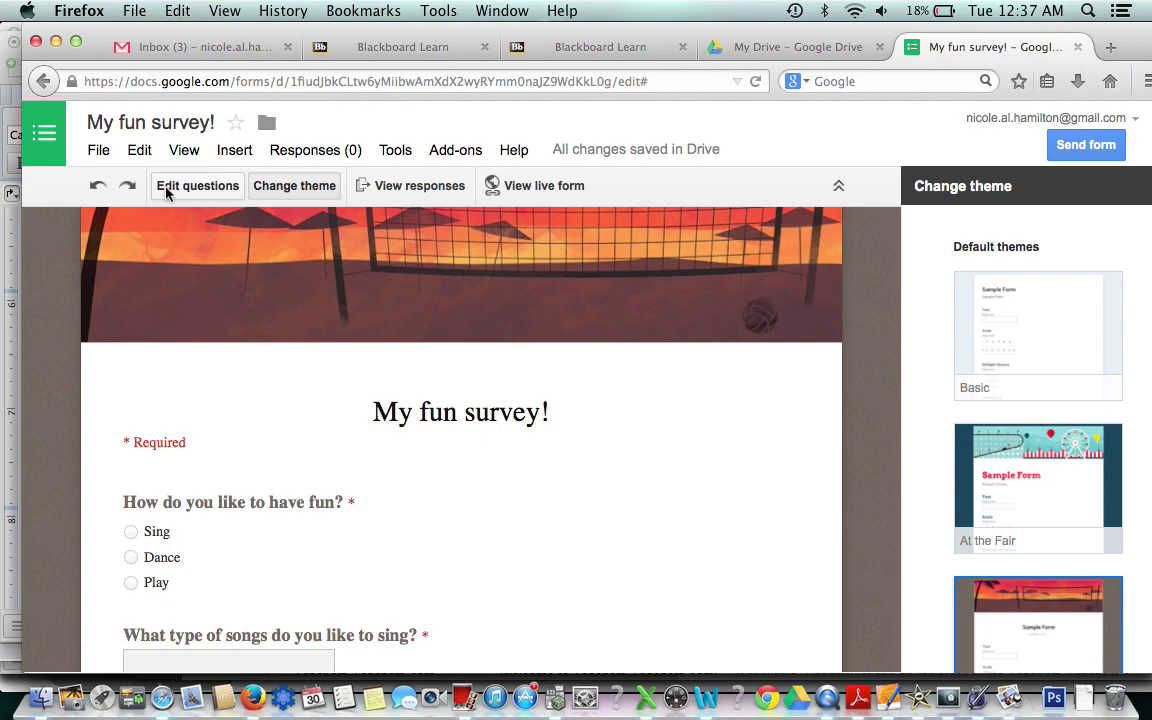
Step: Open the form's sending options and copy the link to share
left_click(98, 152)
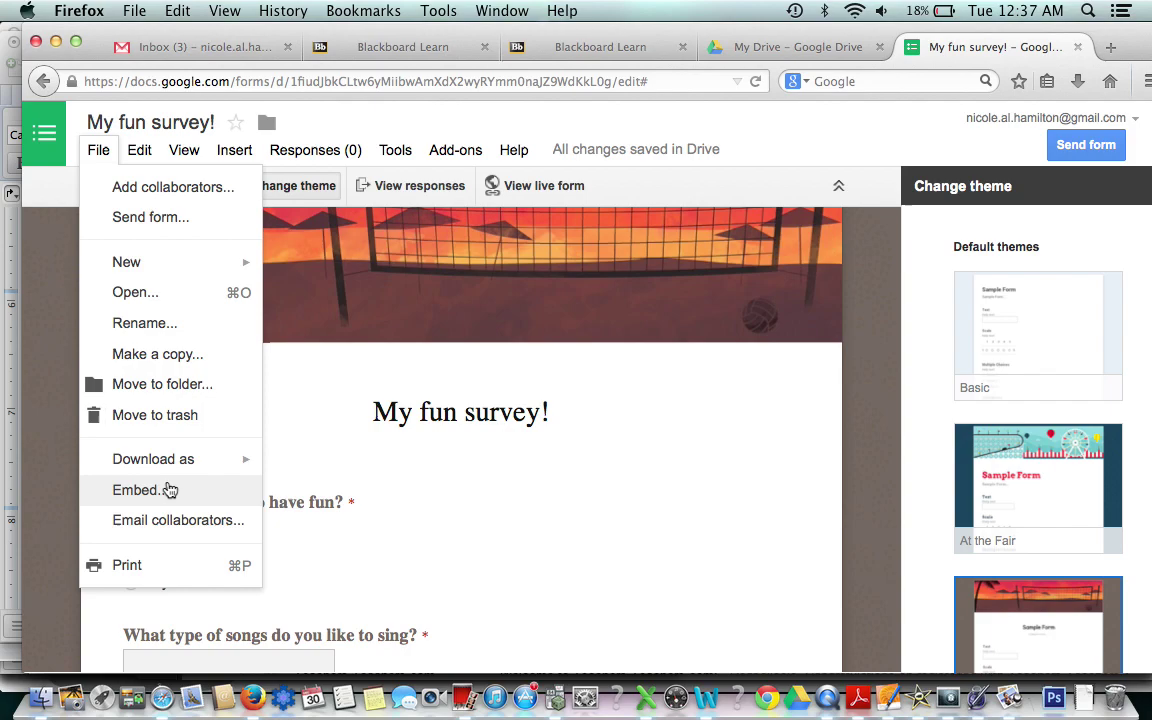
left_click(179, 228)
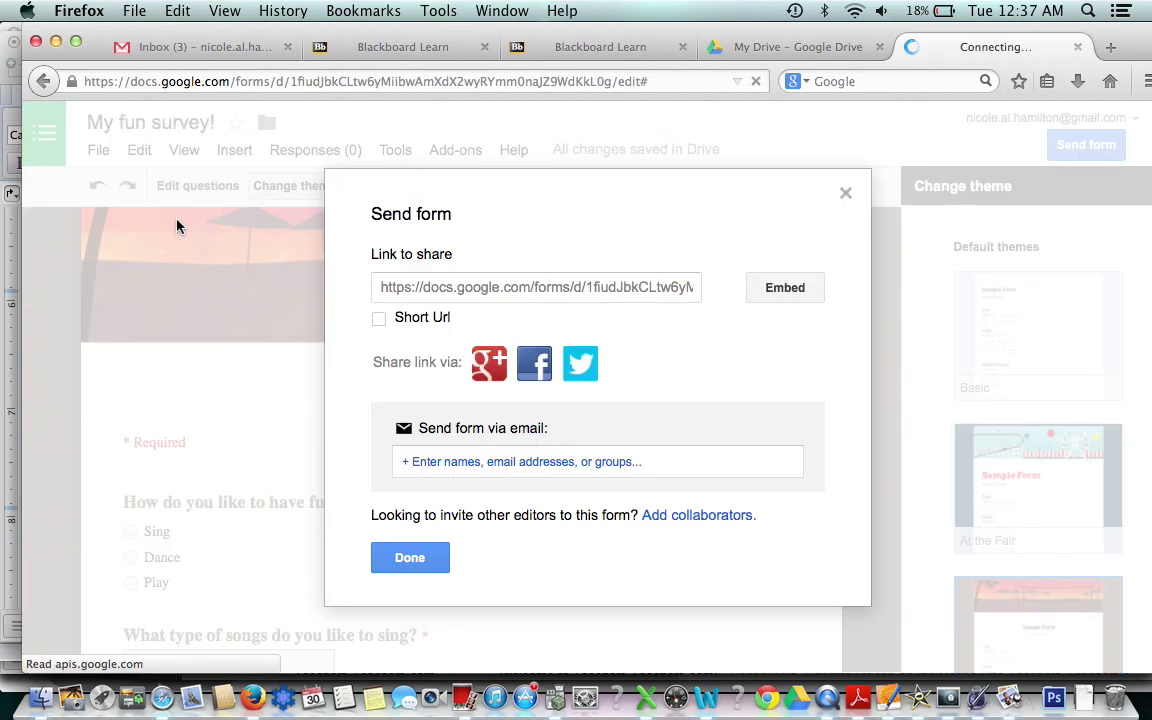
left_click(511, 287)
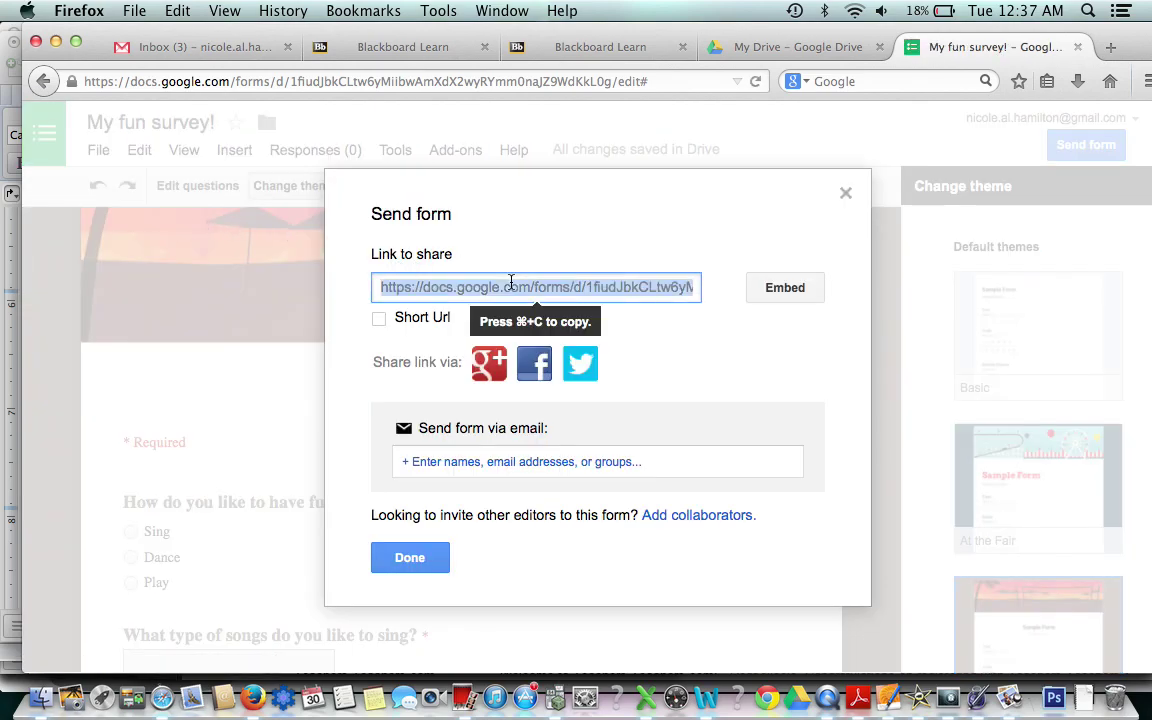
key("super+c")
left_click(673, 463)
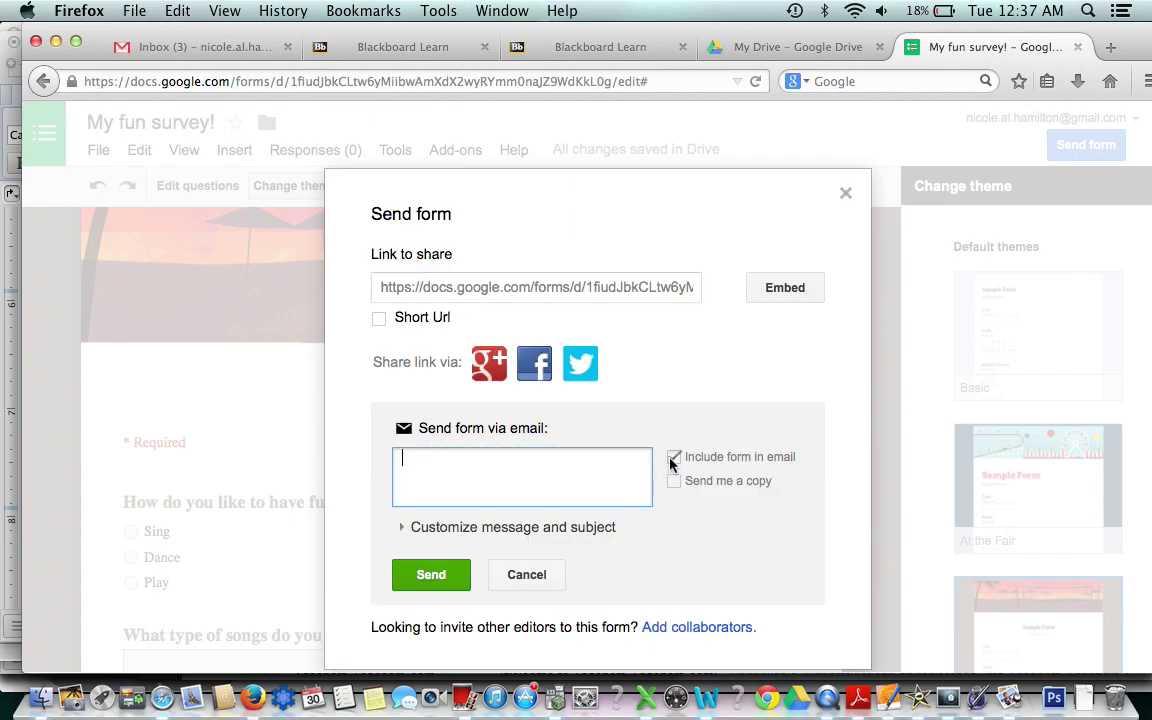
type("nhami")
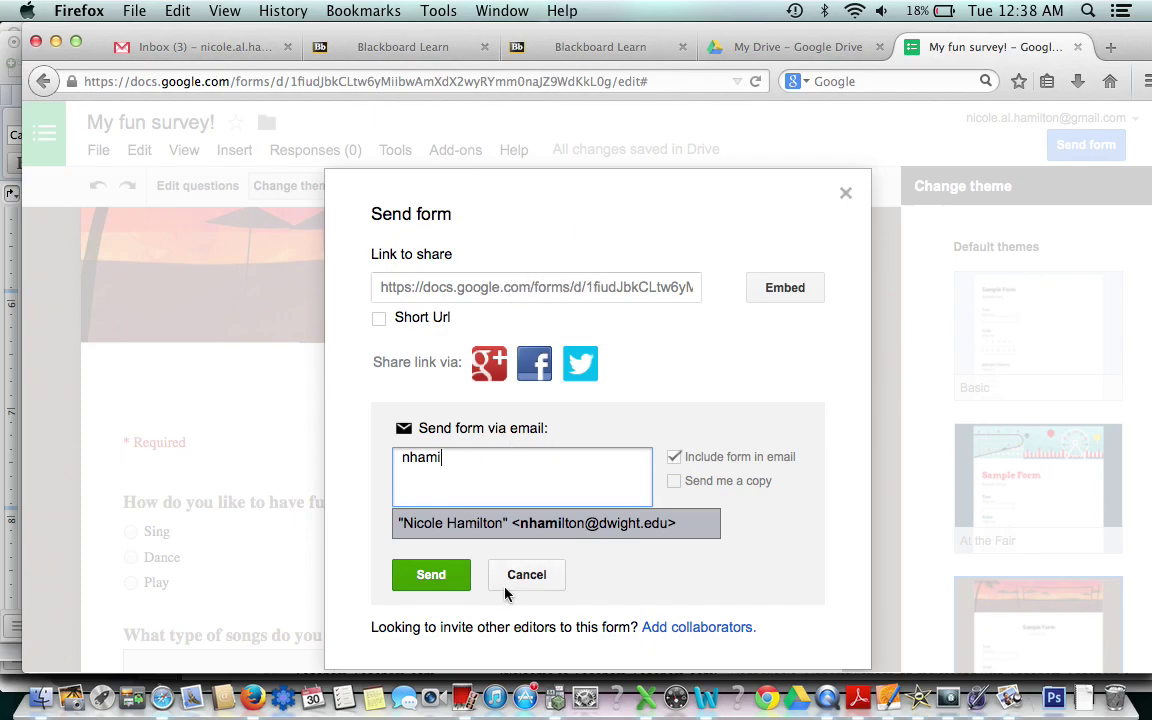
left_click(527, 574)
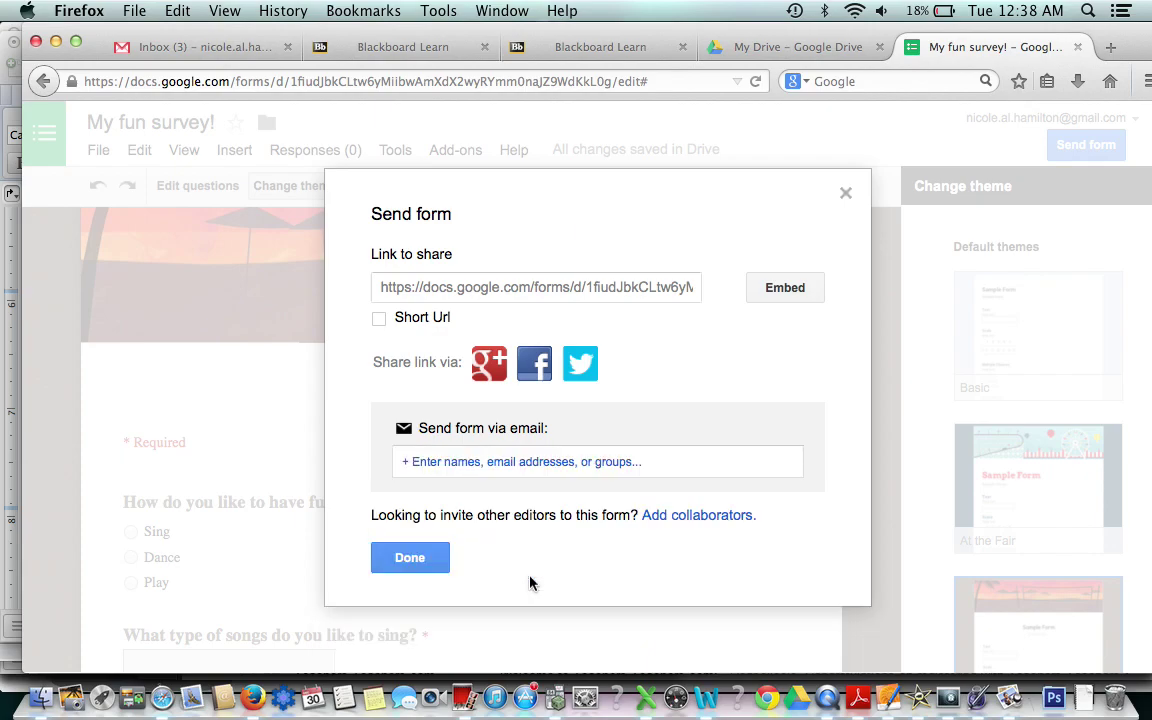
Step: Finish sharing the form and dismiss the response destination choice without creating a spreadsheet
left_click(432, 560)
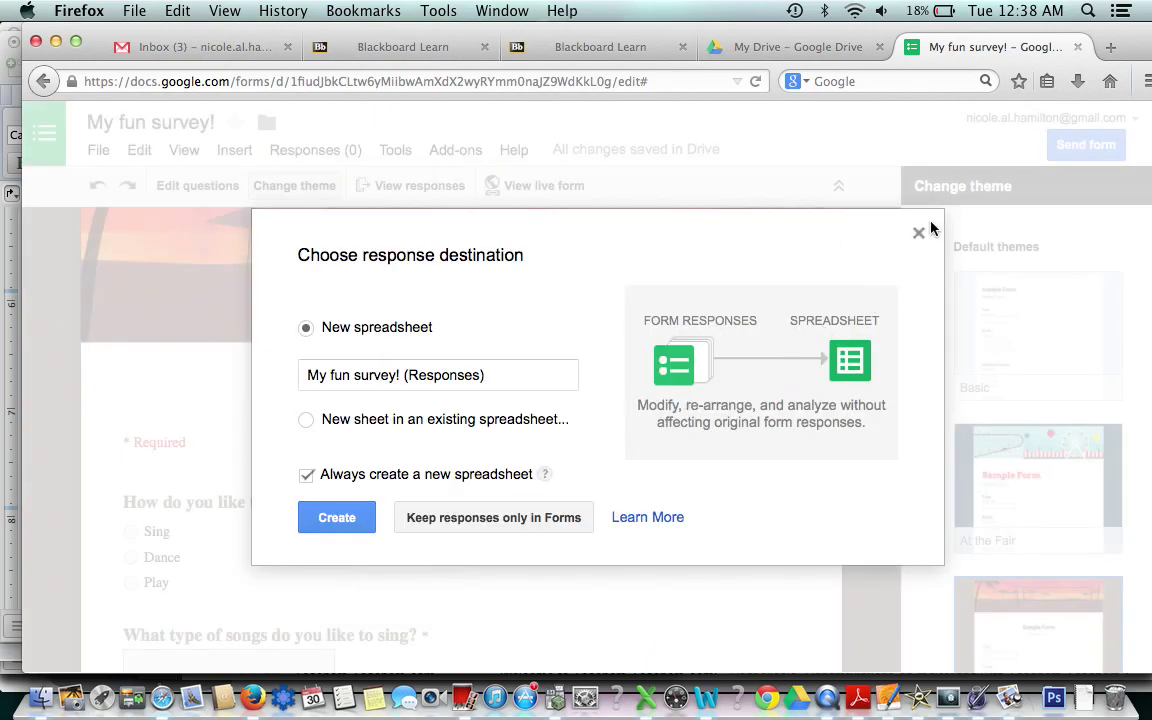
left_click(919, 235)
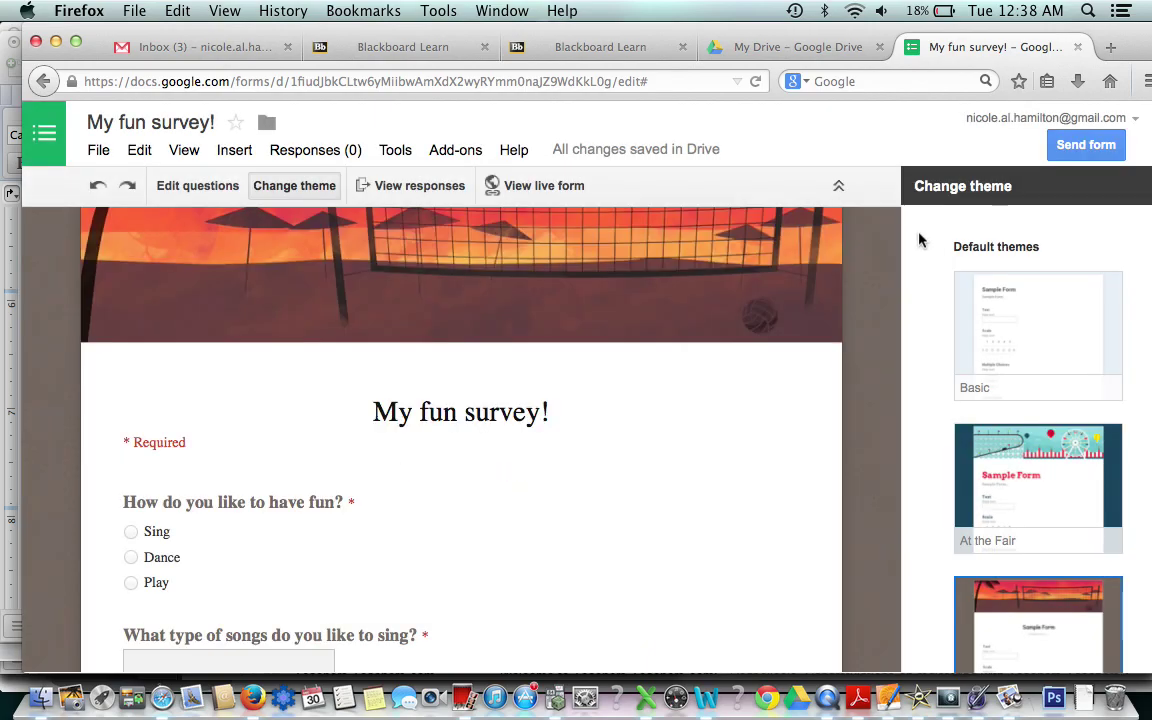
Step: Set the form's response destination to a new spreadsheet named "My fun survey! (Responses)"
left_click(312, 156)
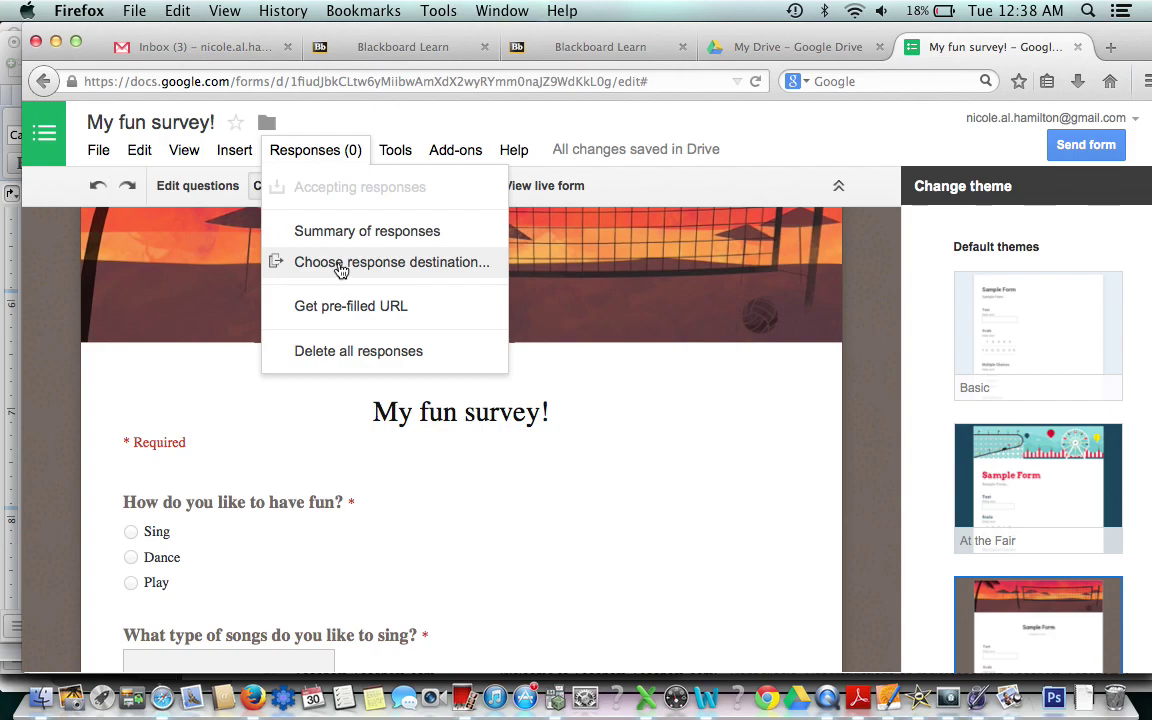
left_click(340, 264)
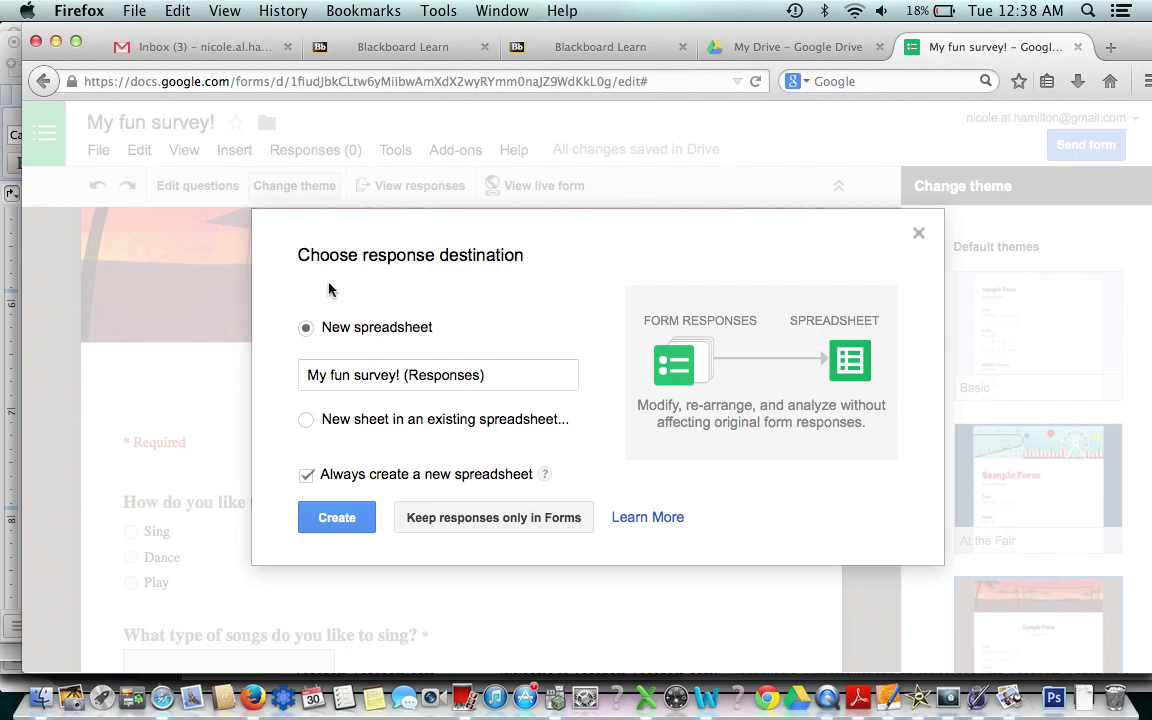
left_click(334, 517)
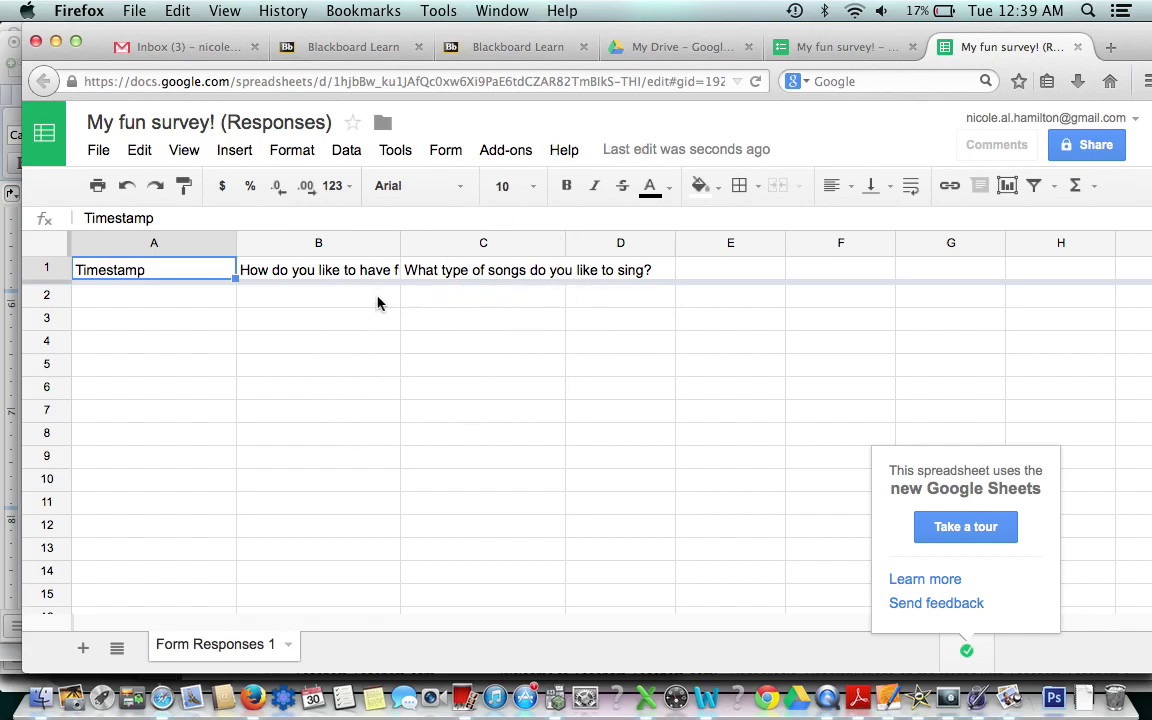
left_click(99, 152)
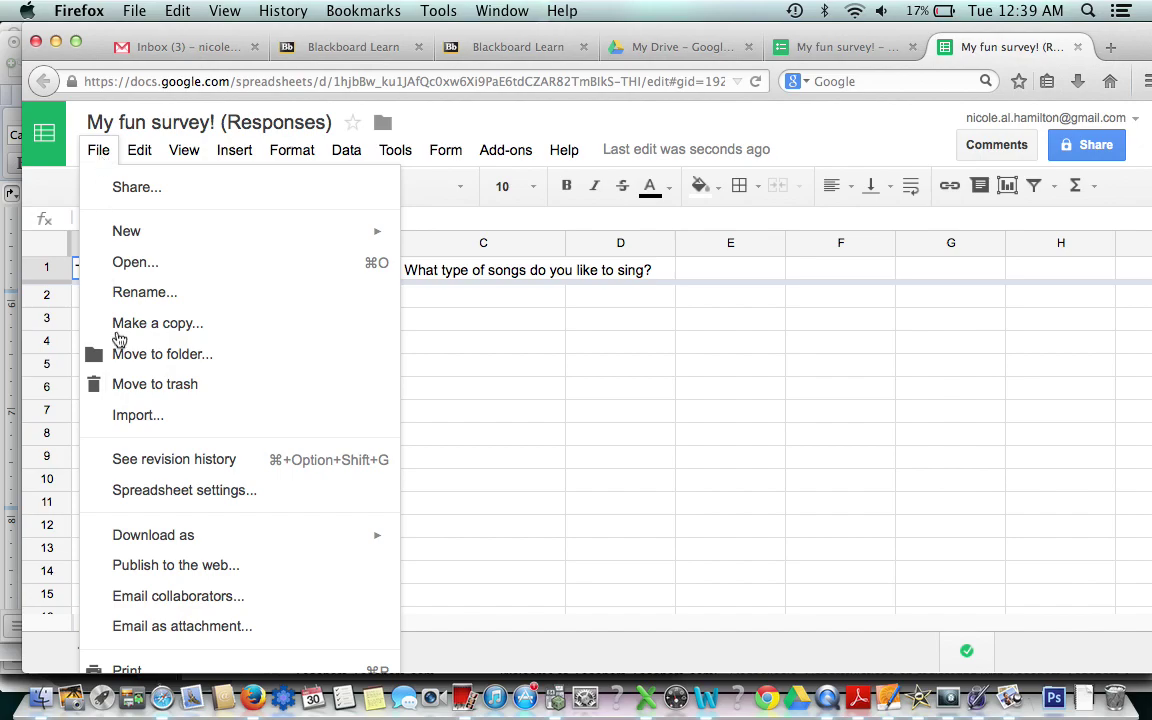
mouse_move(206, 545)
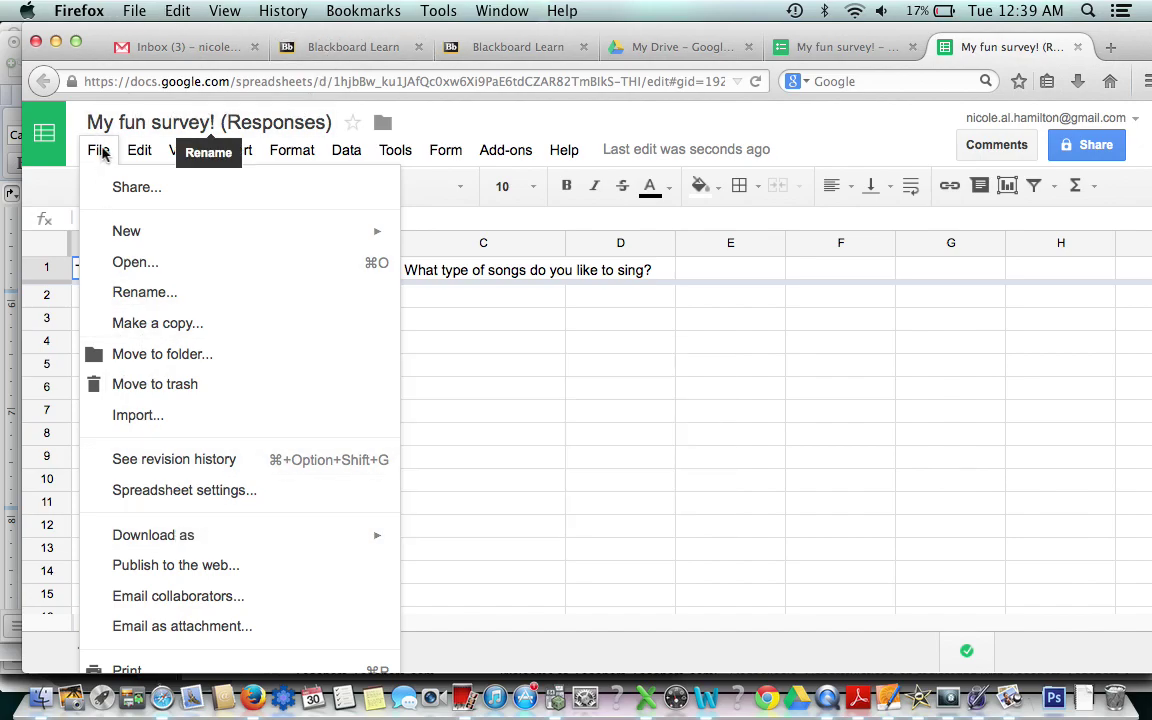
left_click(557, 455)
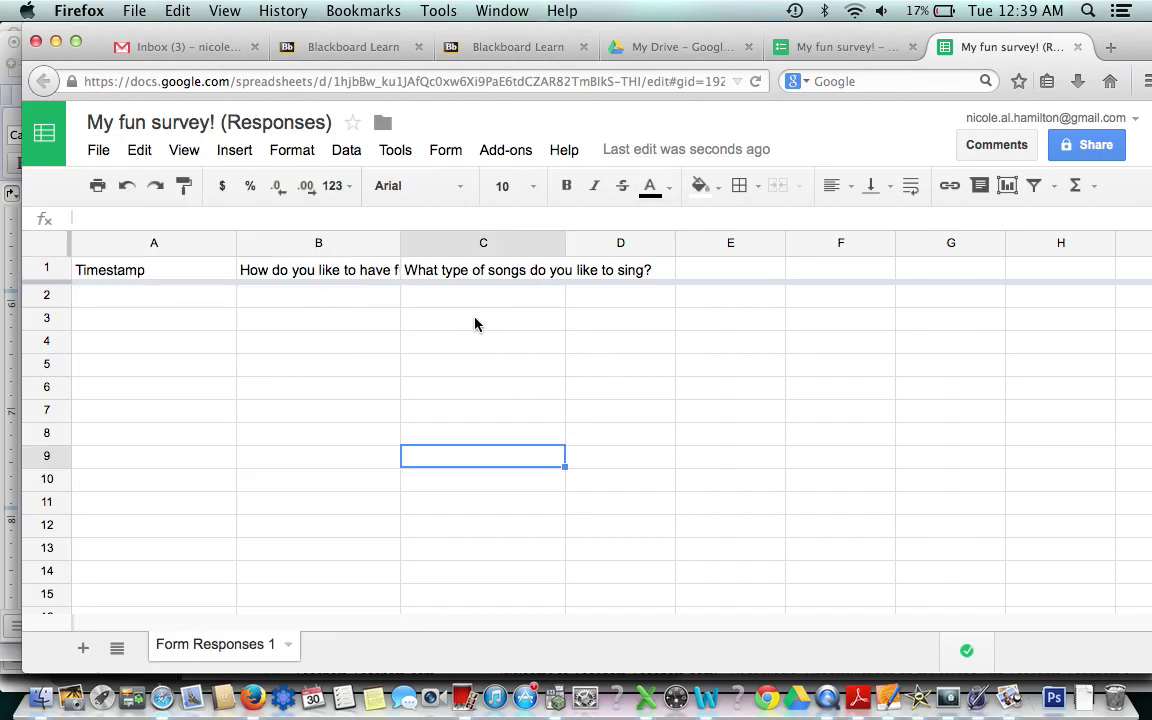
Step: Download the responses spreadsheet as Microsoft Excel (.xlsx), opening it directly in Microsoft Excel, and select cell B2
left_click(98, 153)
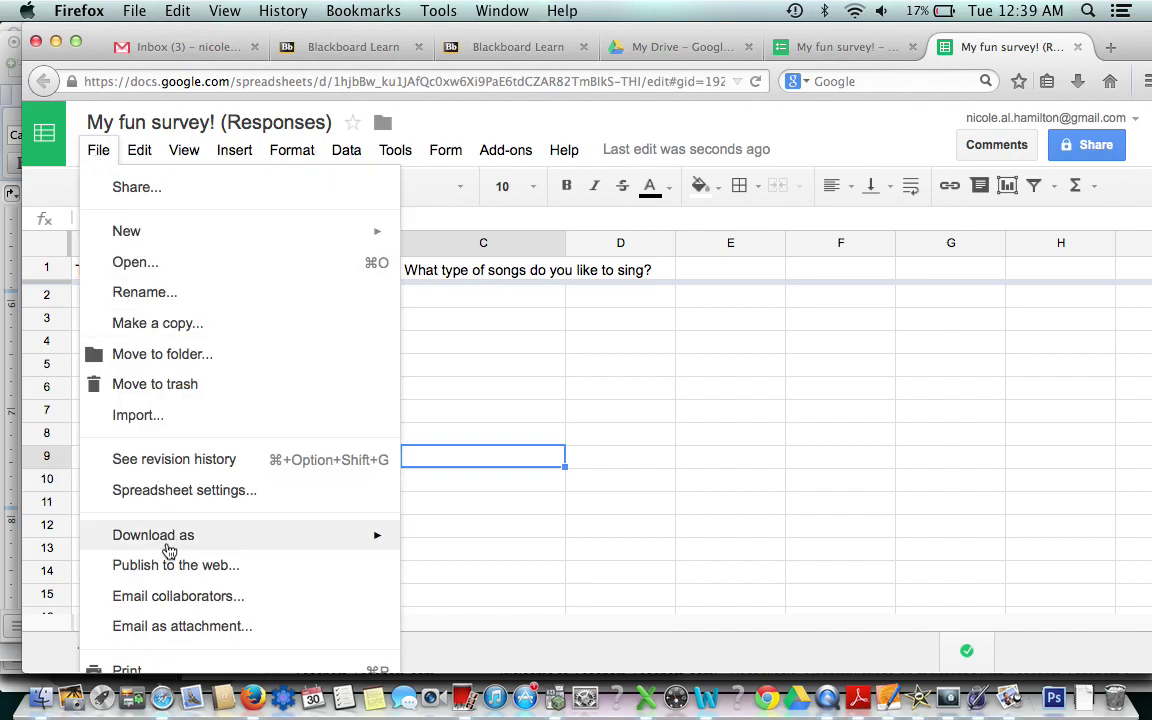
mouse_move(208, 543)
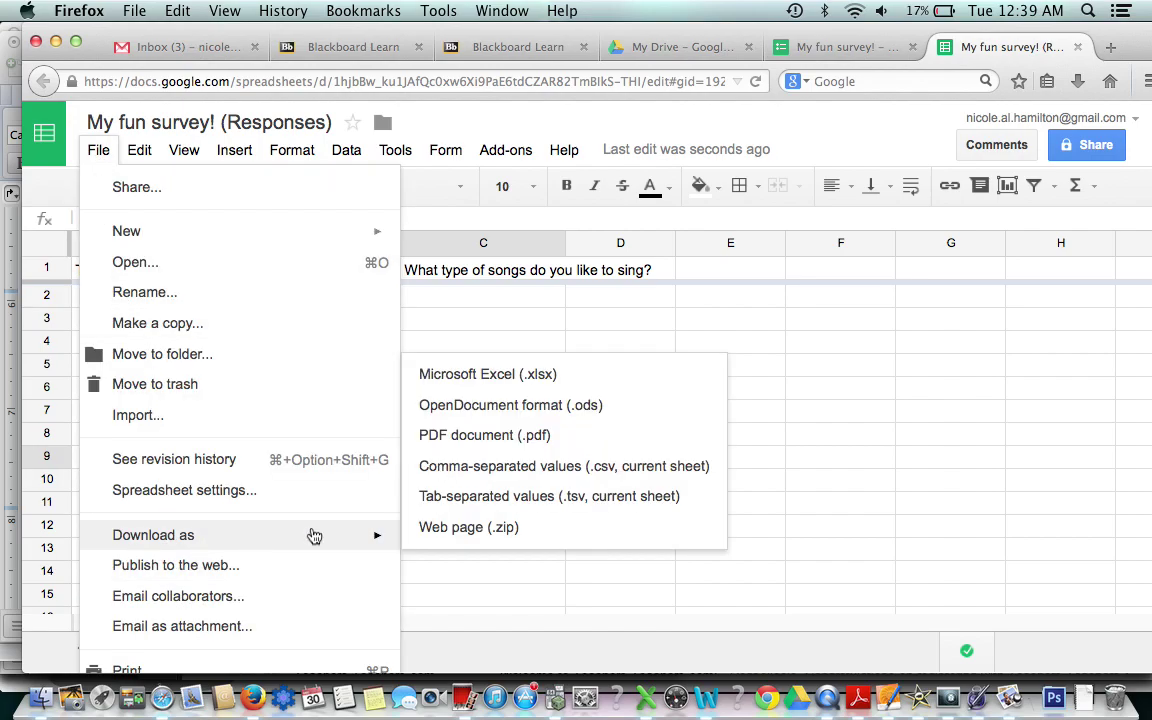
left_click(547, 377)
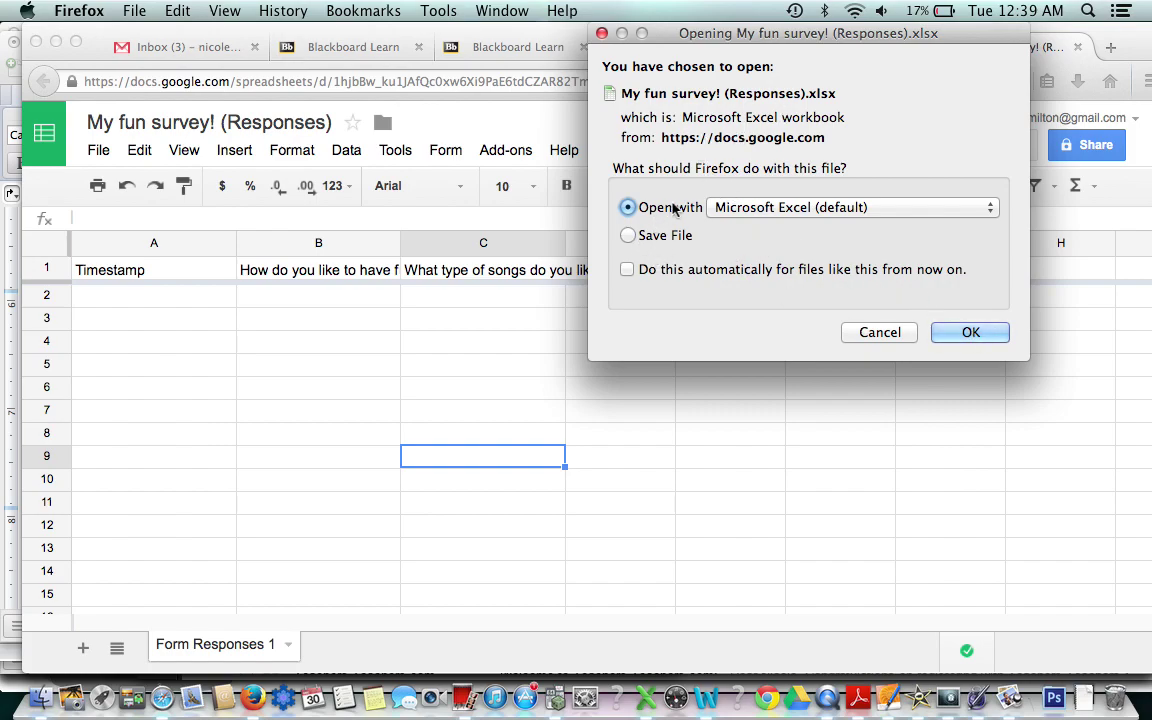
left_click(968, 335)
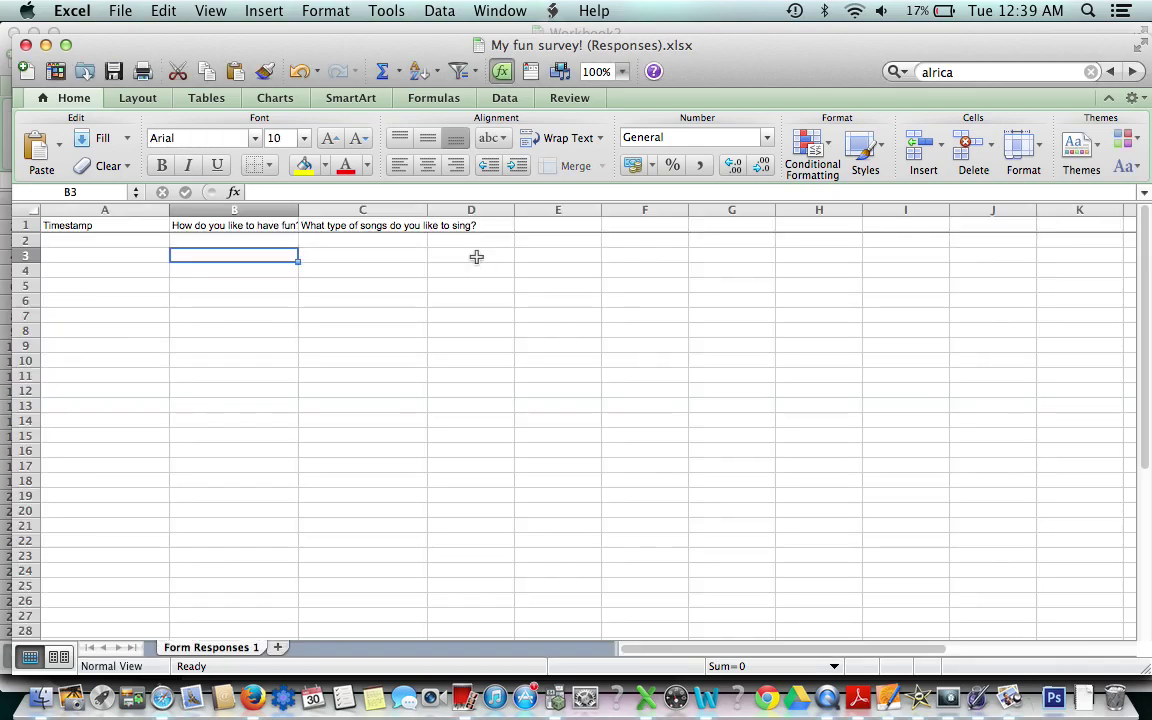
left_click(198, 240)
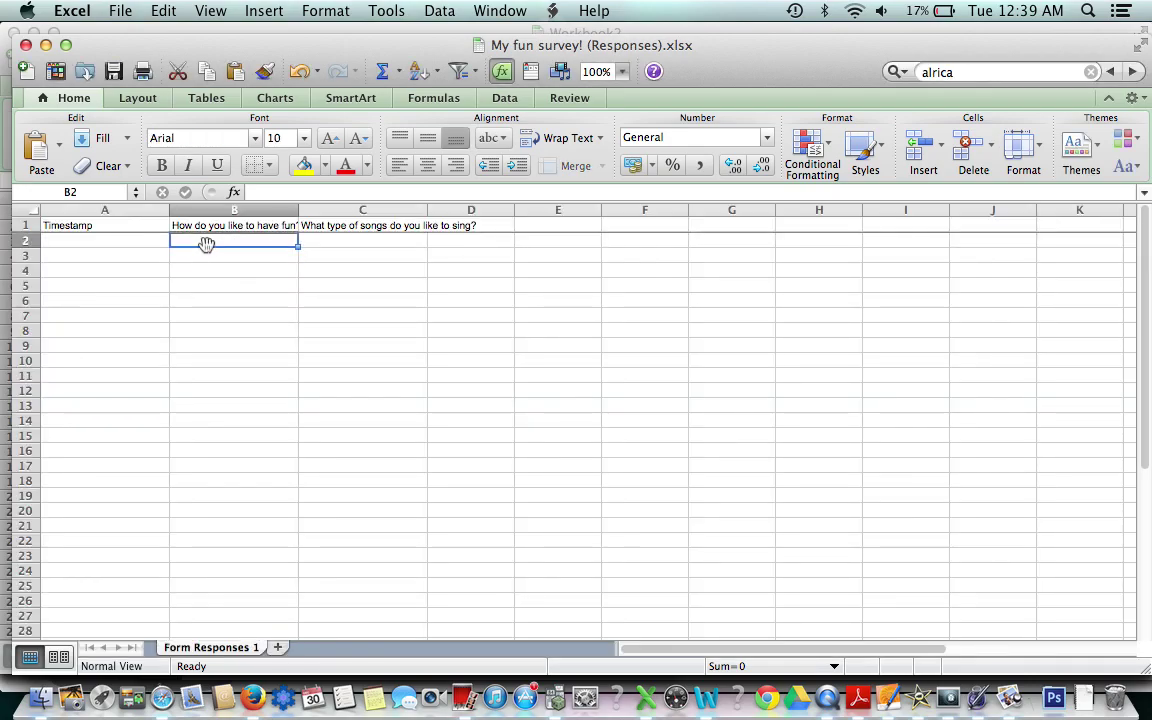